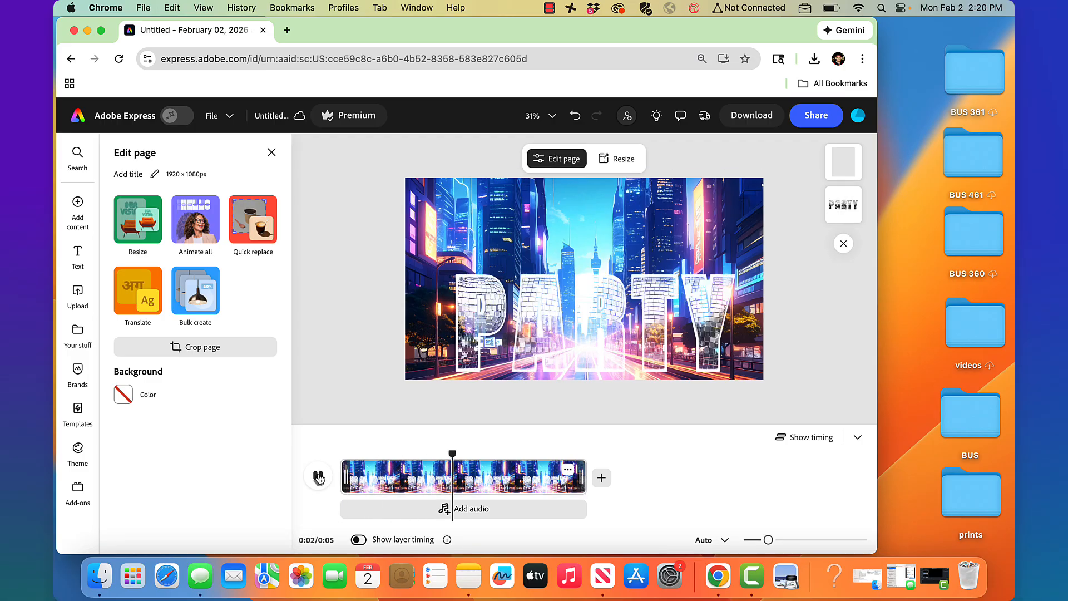
Pause the PARTY animation preview and collapse the timeline panel
left_click(319, 478)
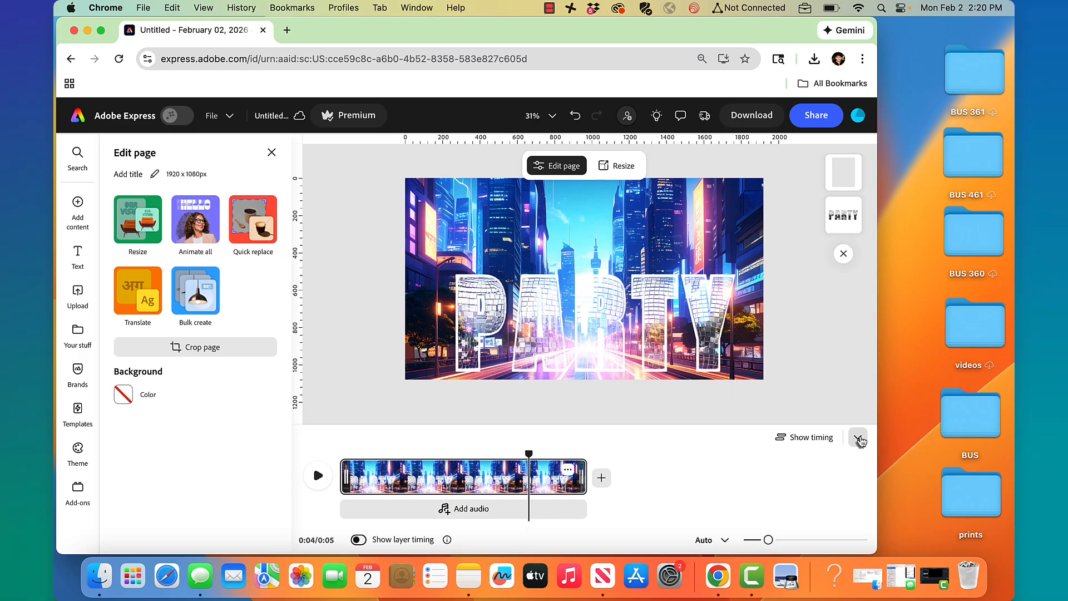
left_click(858, 437)
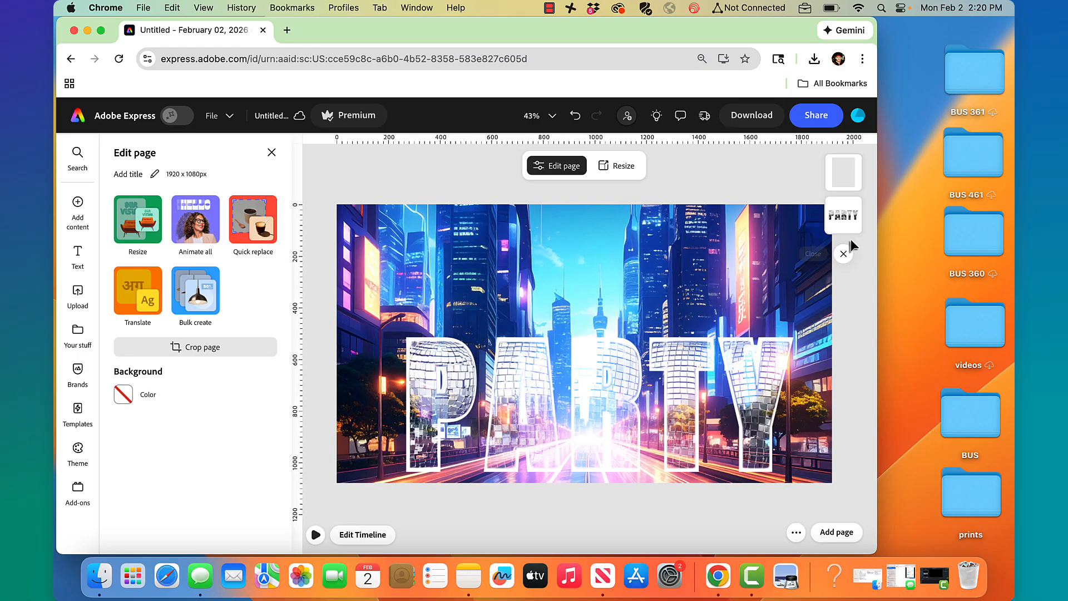
left_click(844, 172)
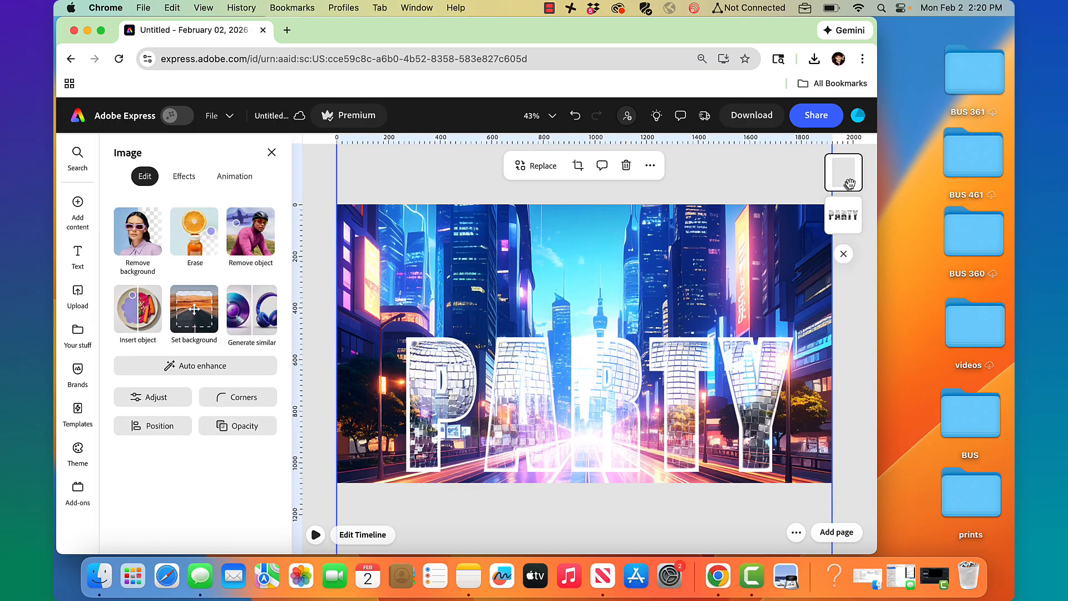
left_click(254, 427)
left_click_drag(316, 221, 146, 238)
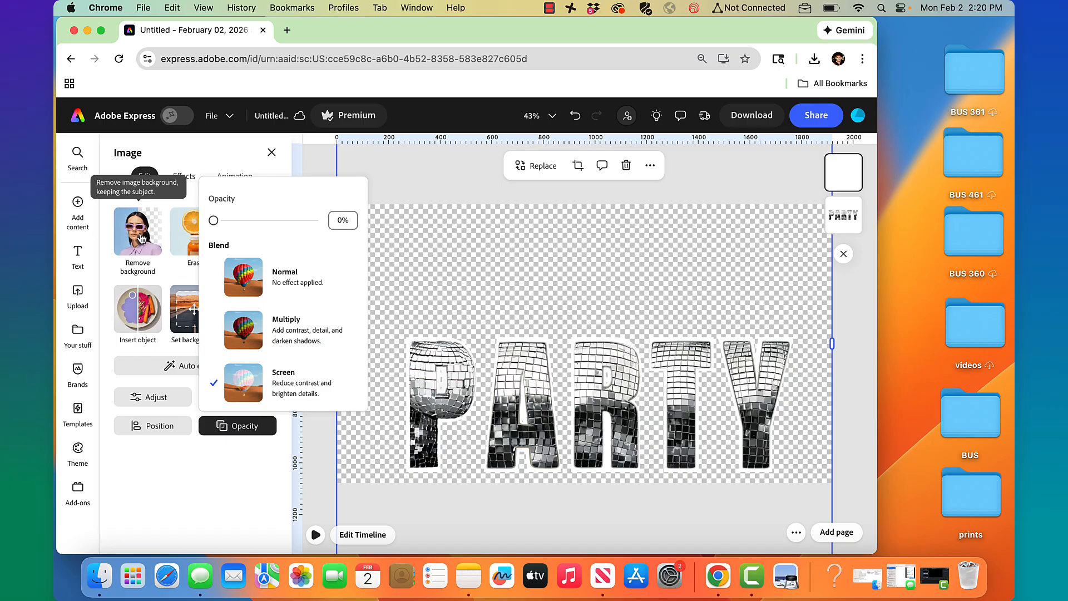
left_click_drag(213, 220, 342, 225)
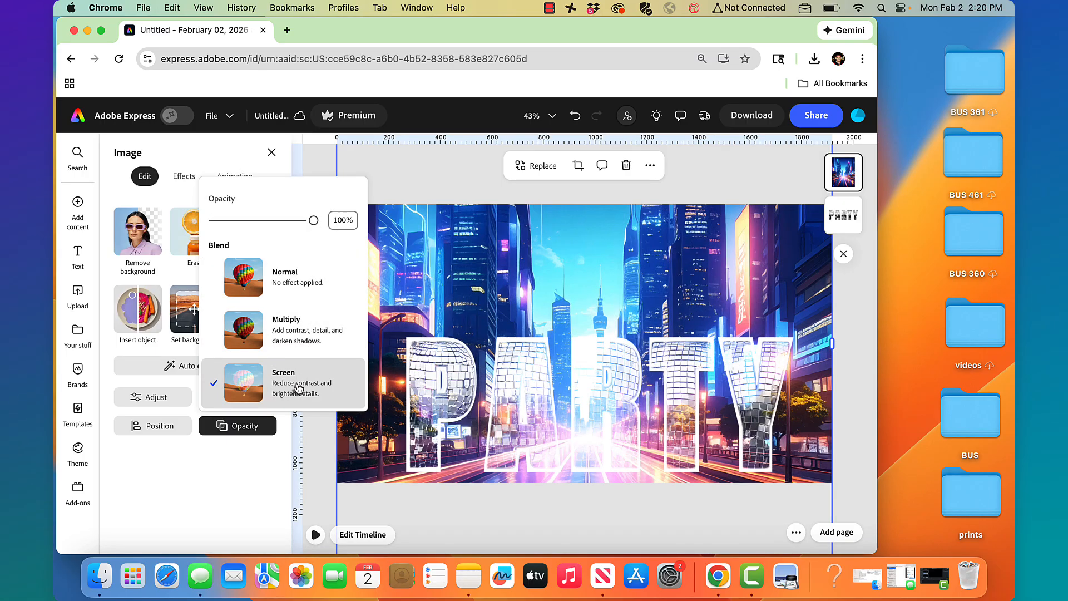
left_click(432, 178)
Set the page background colour to black (#000000) after briefly trying white
left_click(312, 192)
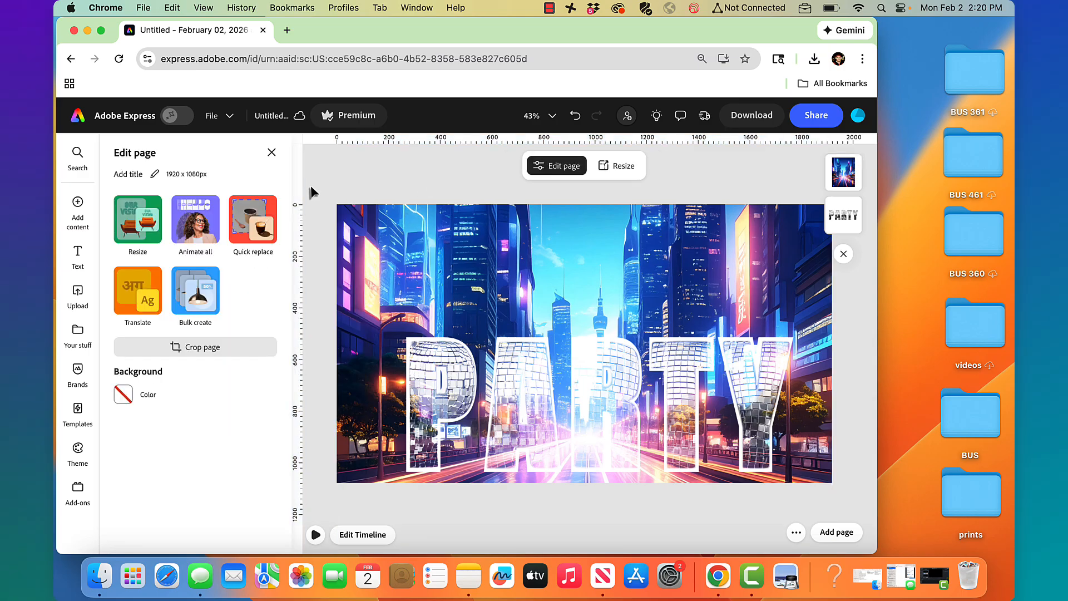
left_click(123, 394)
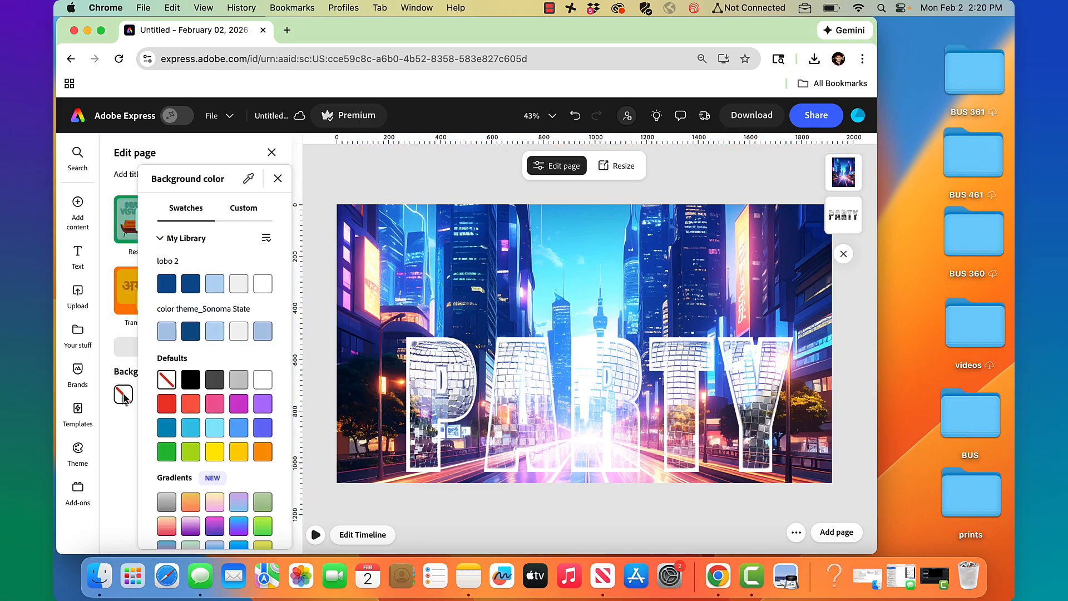
left_click(264, 383)
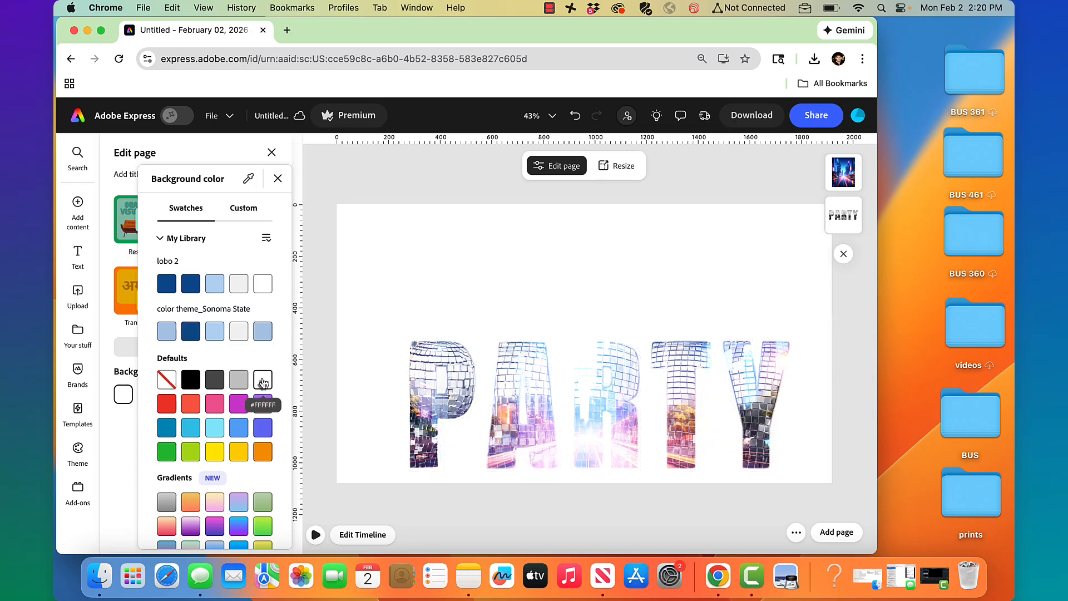
left_click(189, 383)
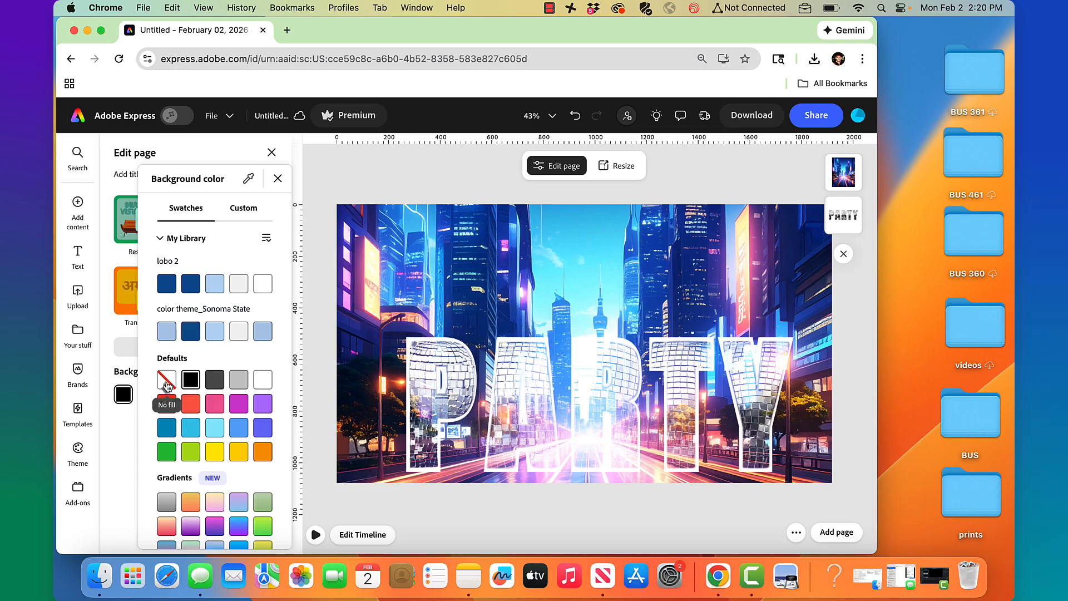
left_click(331, 173)
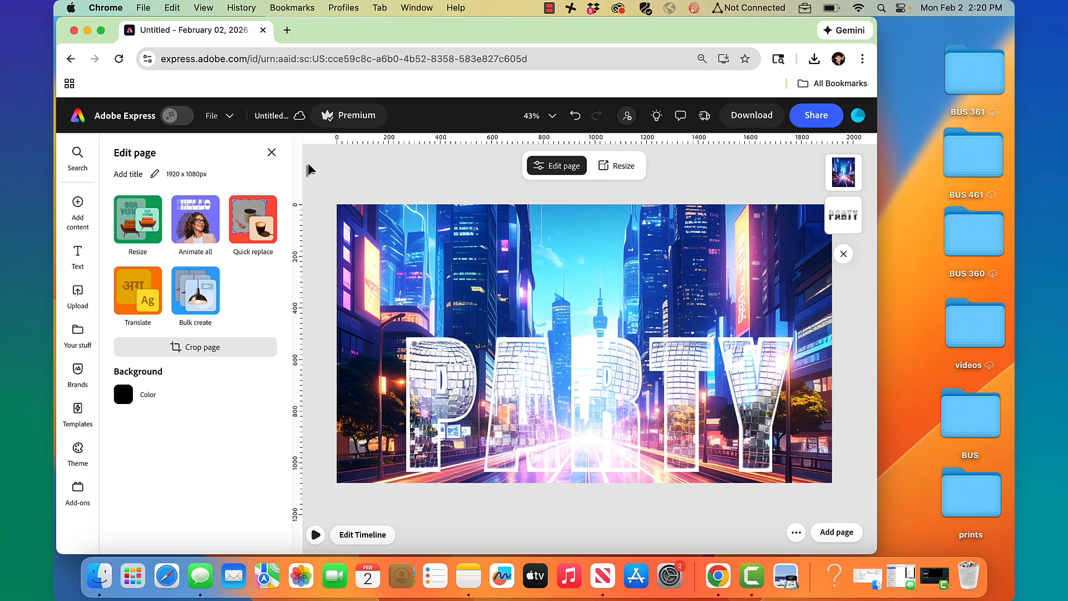
Create a new Landscape 16:9 (1920 x 1080) design from the home page
left_click(78, 115)
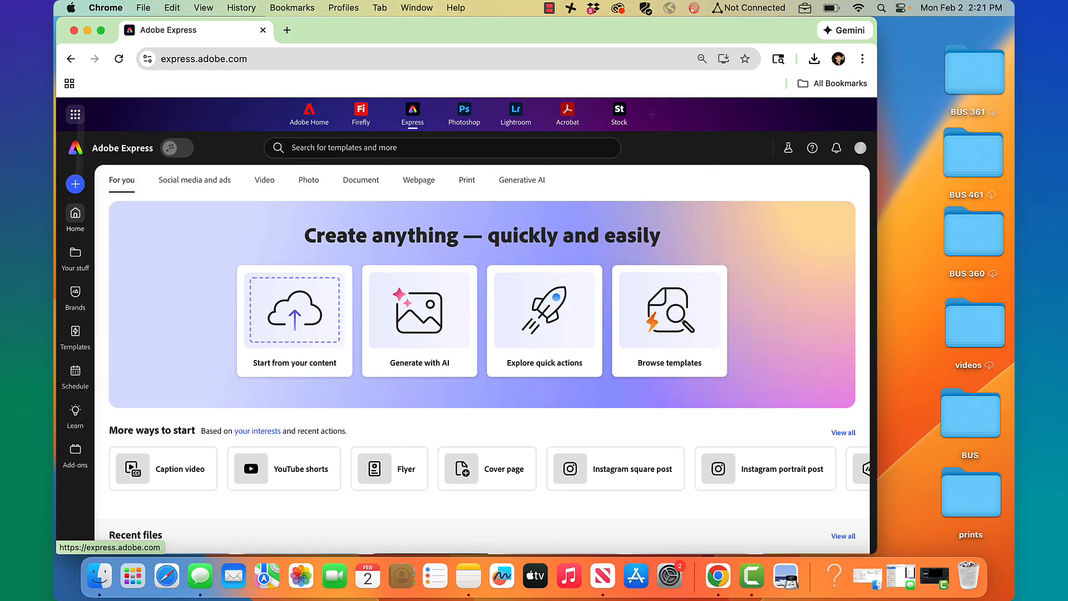
left_click(75, 184)
left_click(593, 319)
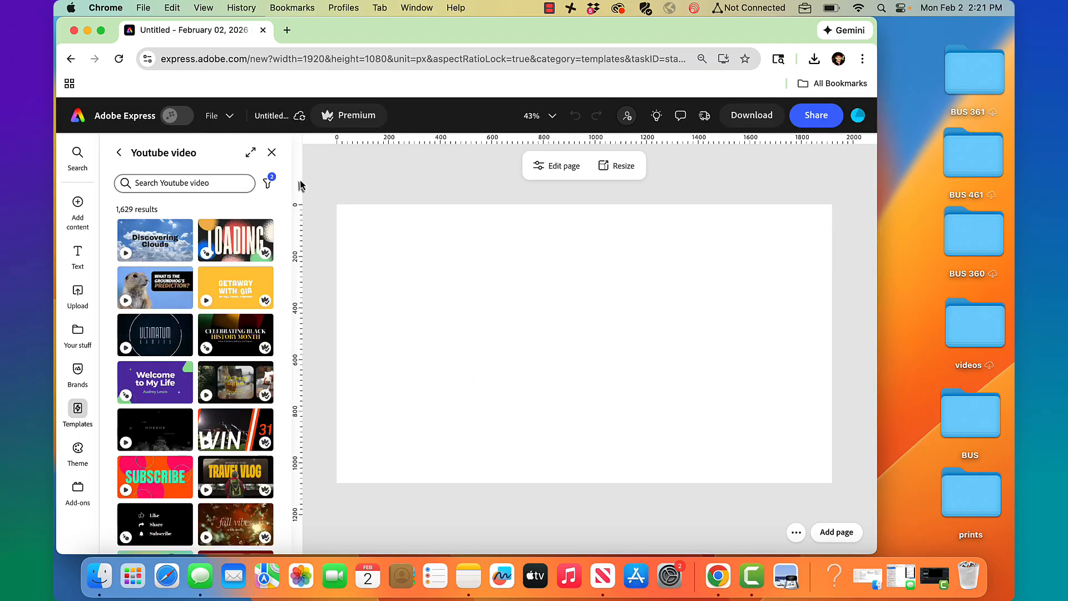
Add a 'bright cityscape' stock photo and stretch it to fill the page
mouse_move(81, 217)
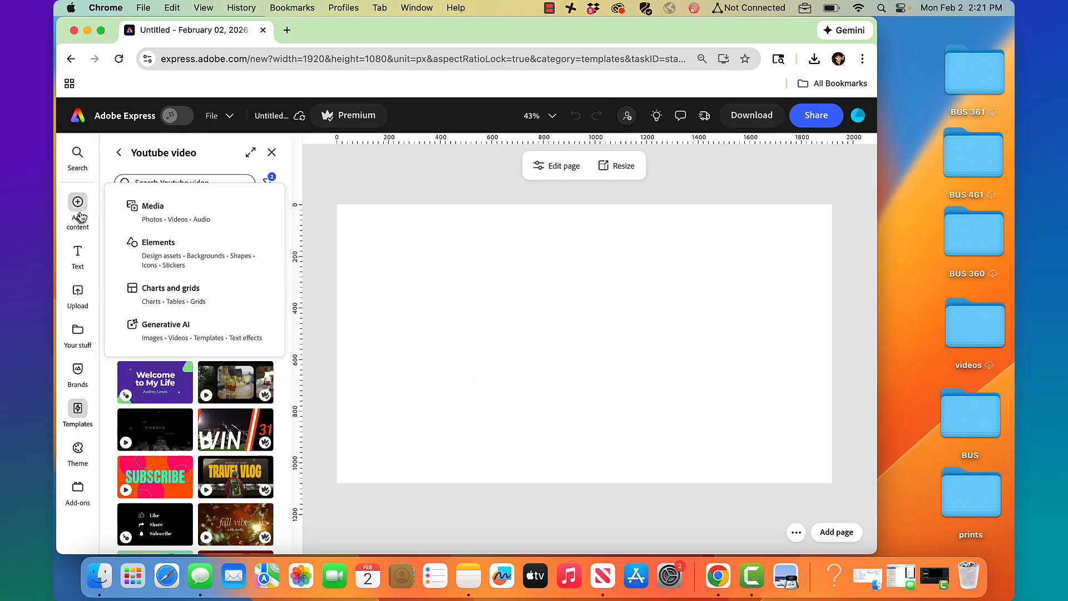
left_click(151, 208)
left_click(163, 273)
type("b")
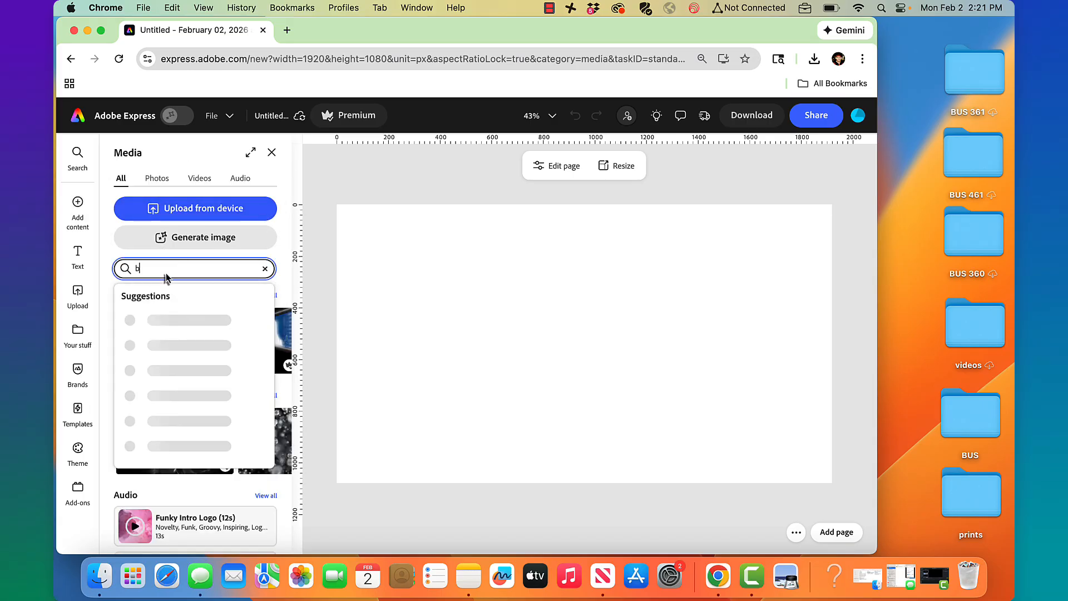
type("right cit")
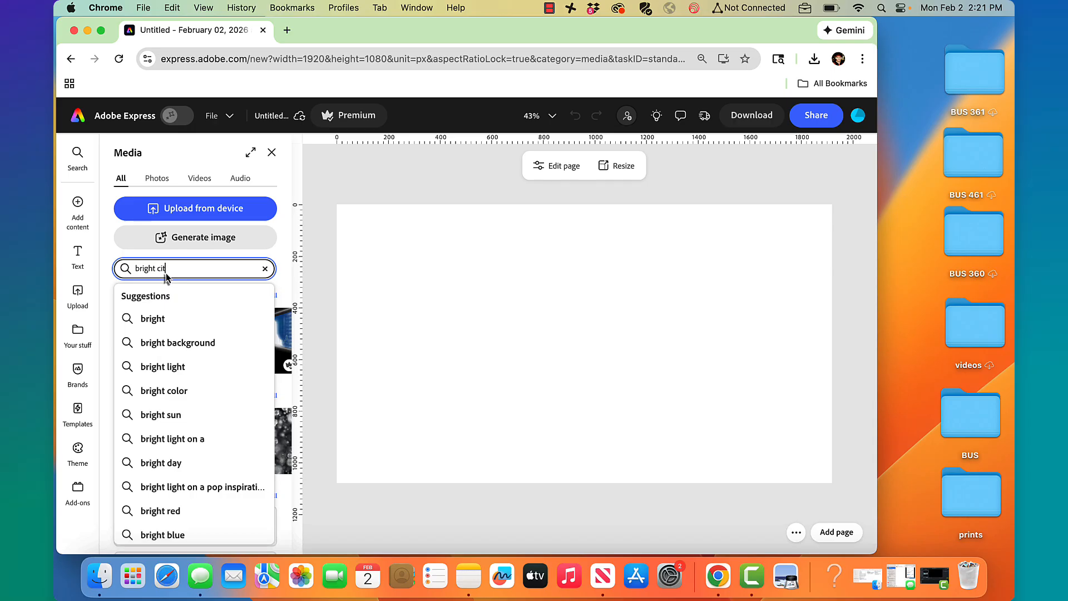
type("yscape")
key("Return")
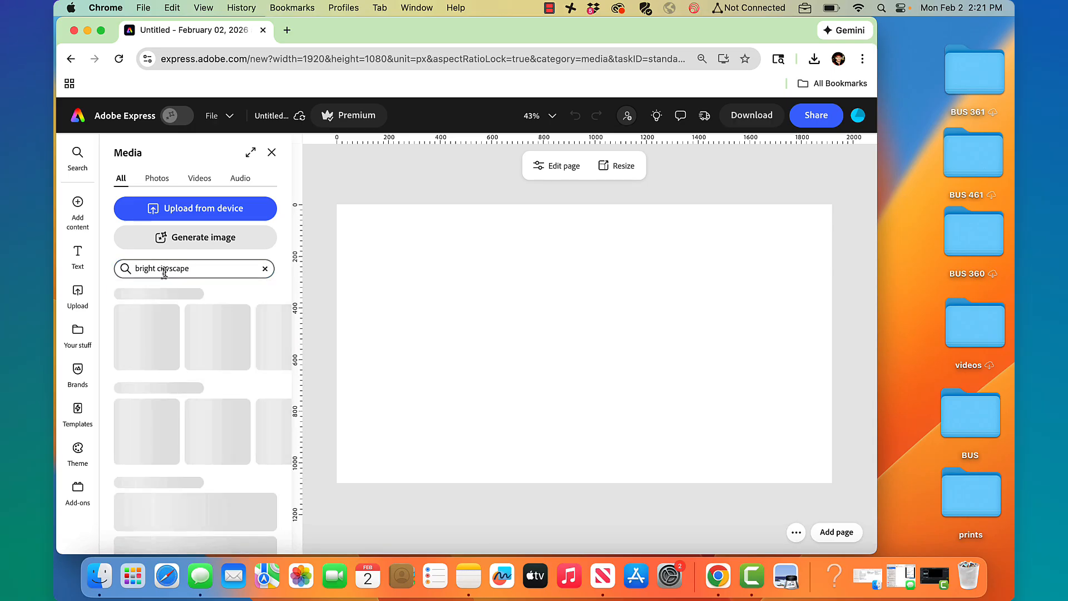
left_click(158, 179)
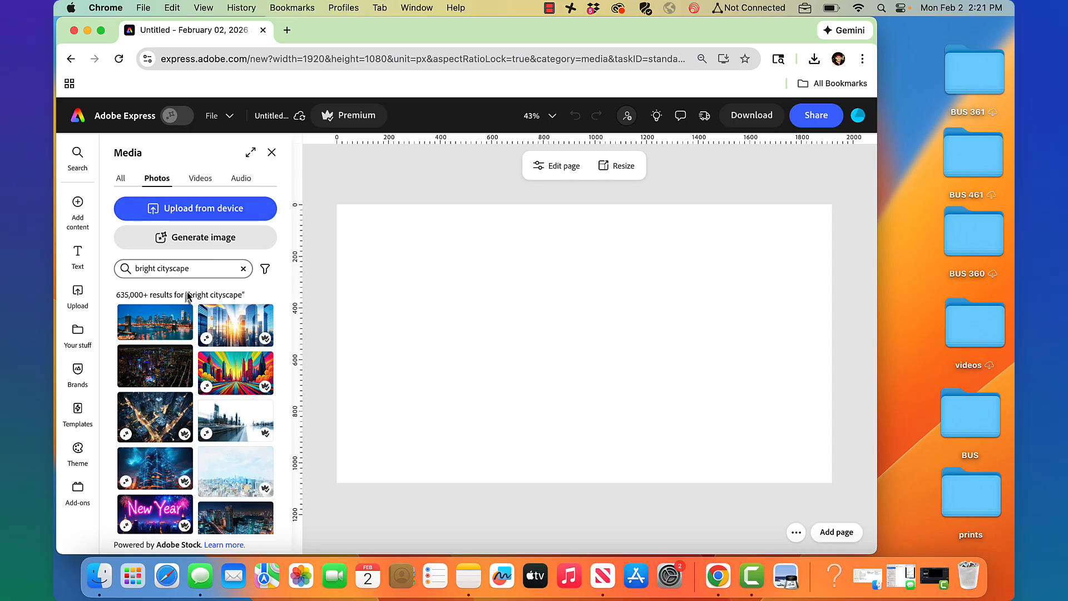
left_click(241, 339)
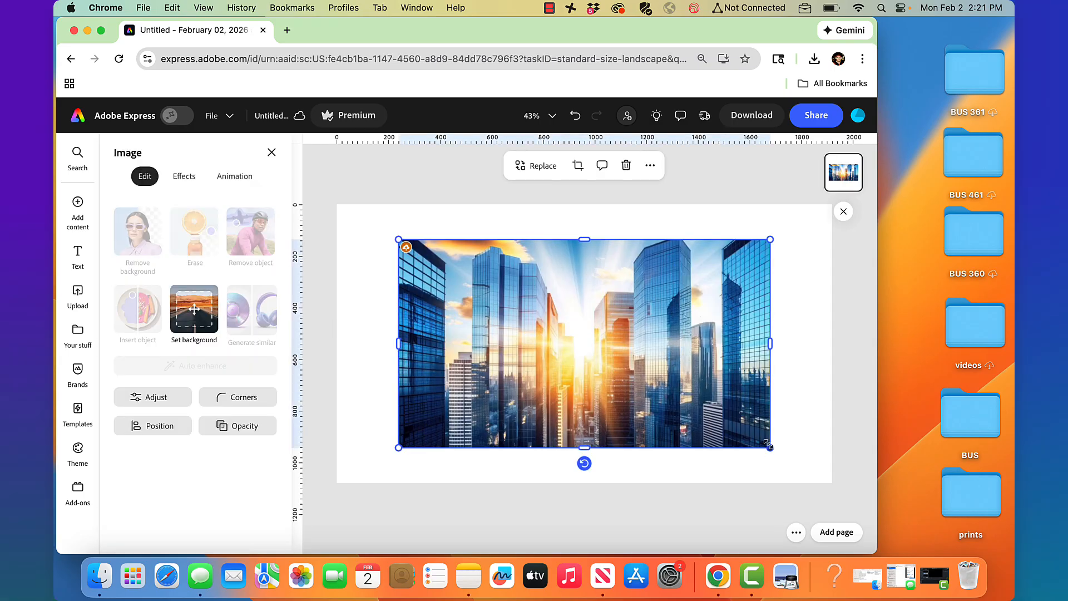
left_click_drag(768, 447, 833, 522)
left_click(372, 166)
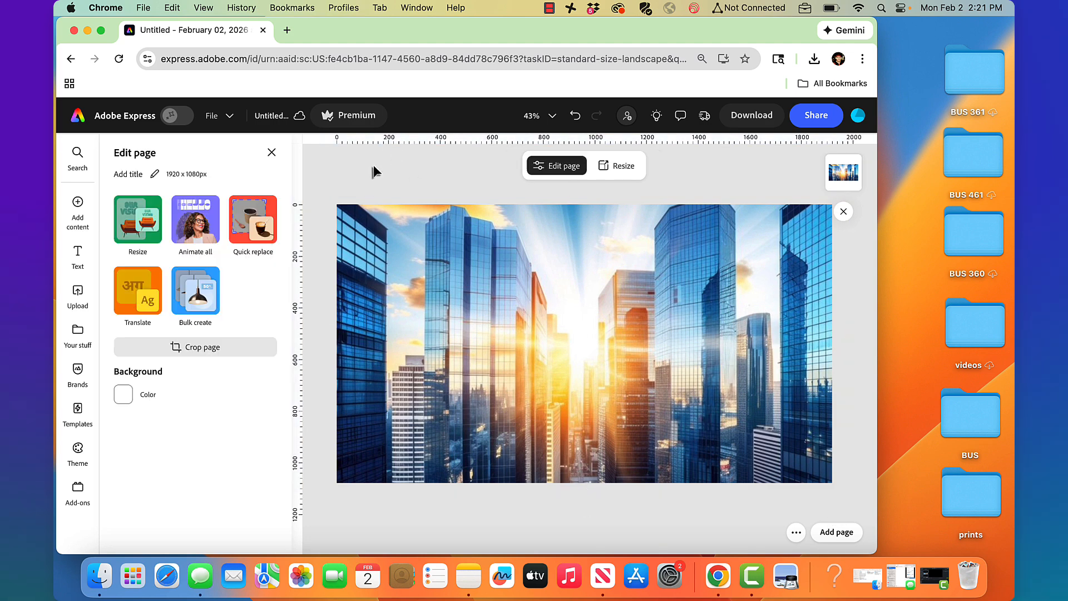
Add a new text box reading 'PARTY'
left_click(77, 252)
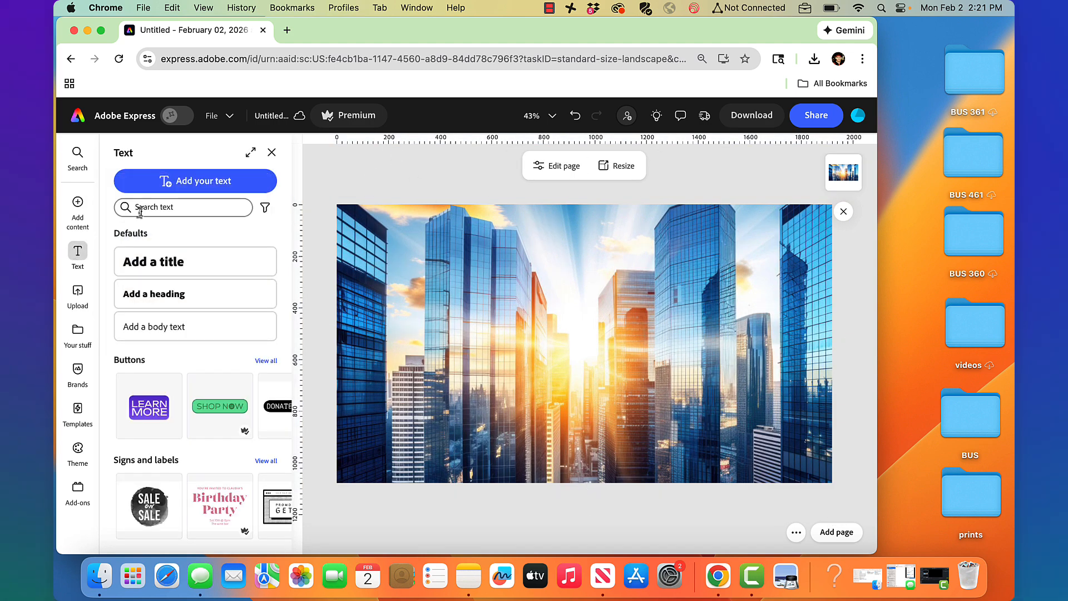
left_click(192, 180)
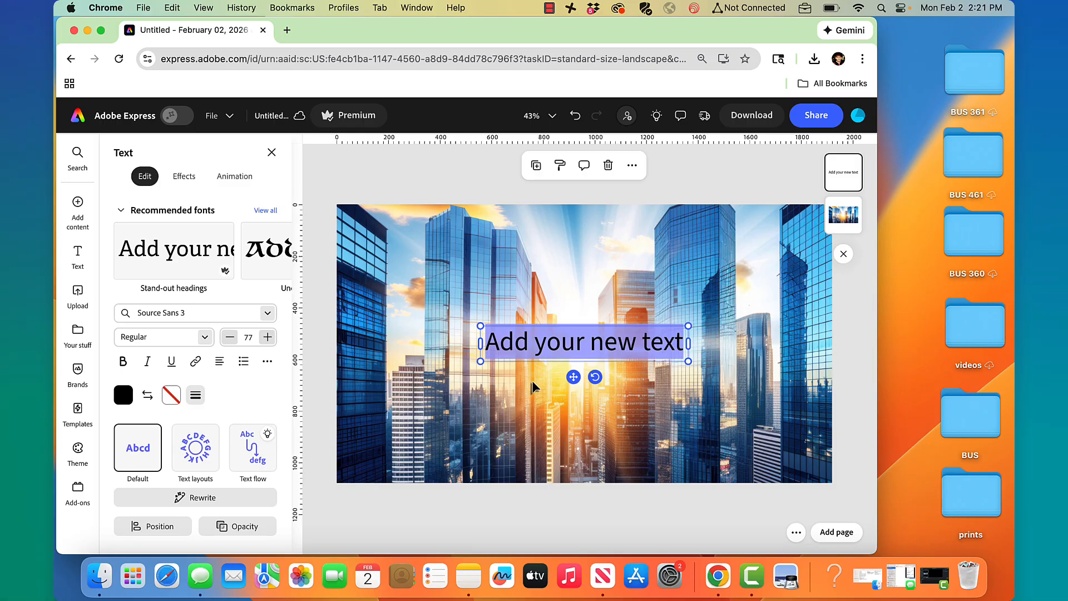
type("PARTY")
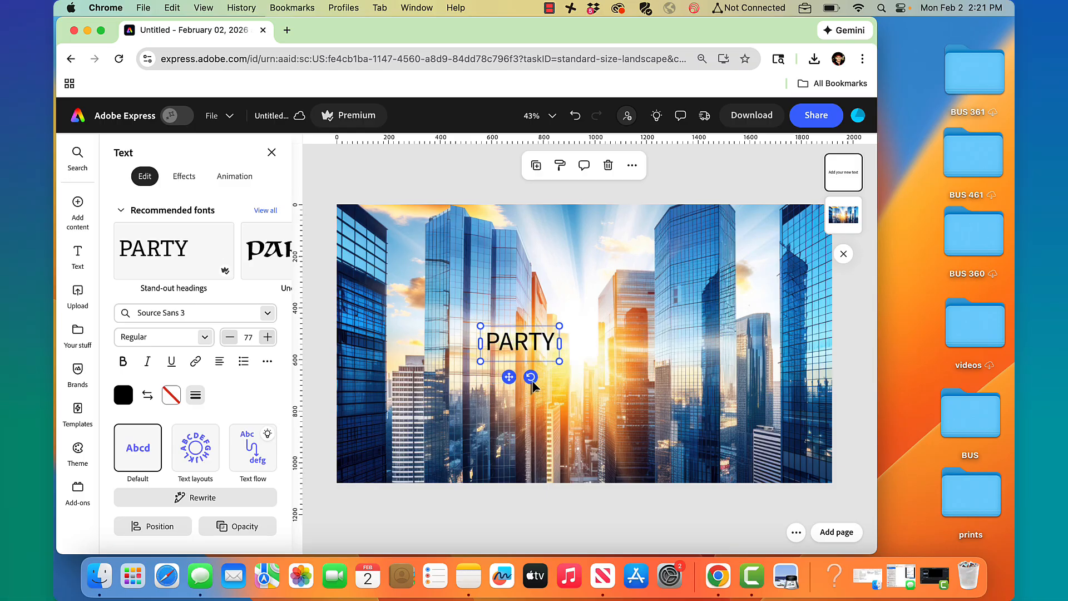
Set PARTY in the Anton font, enlarge it to size 363 and centre it over the photo
double_click(527, 341)
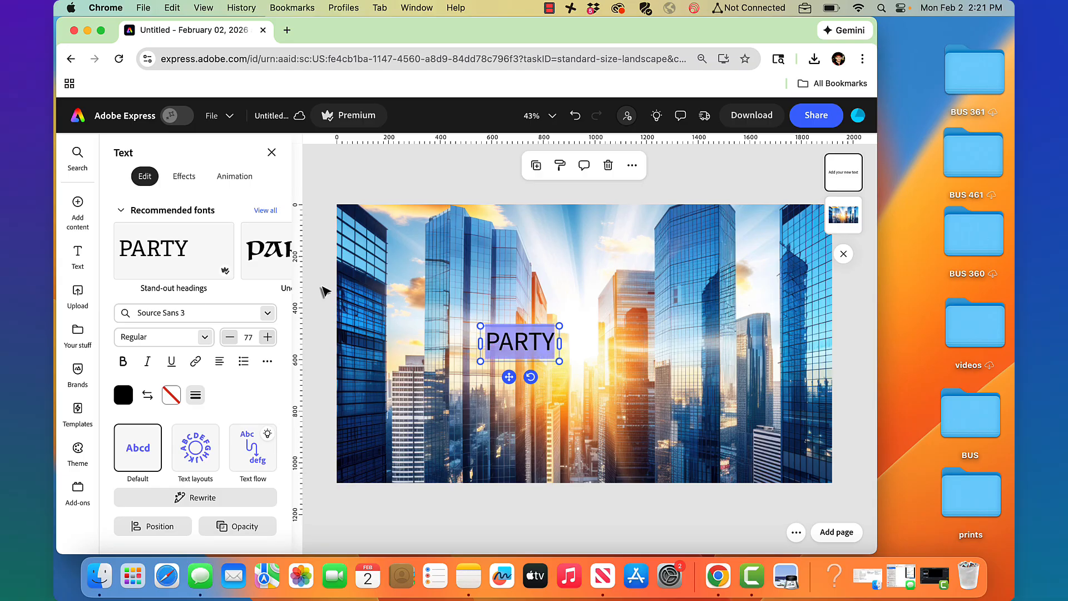
left_click(198, 313)
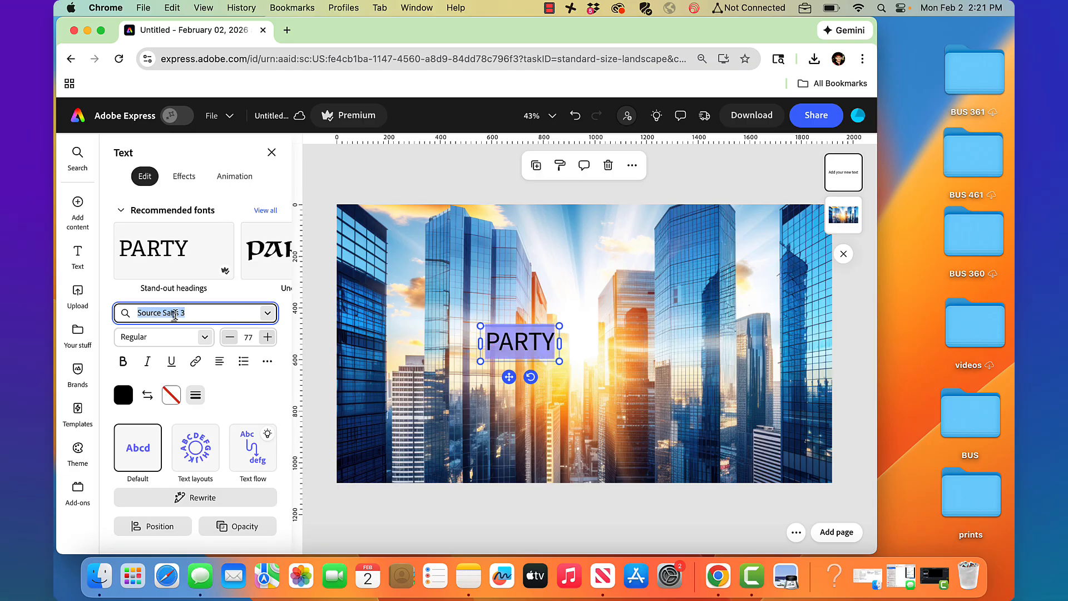
type("anton")
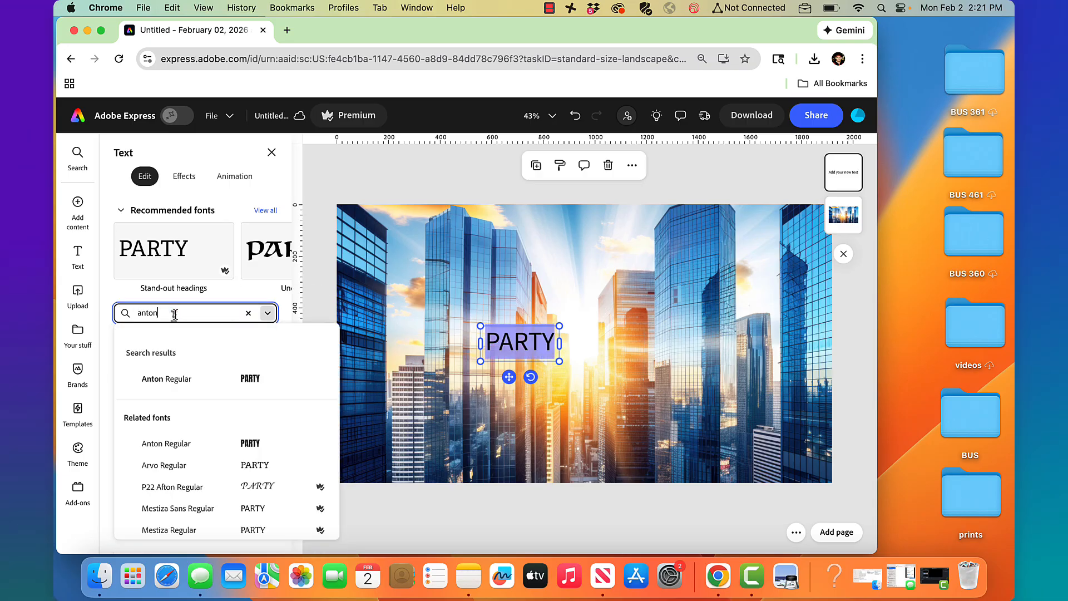
left_click(182, 379)
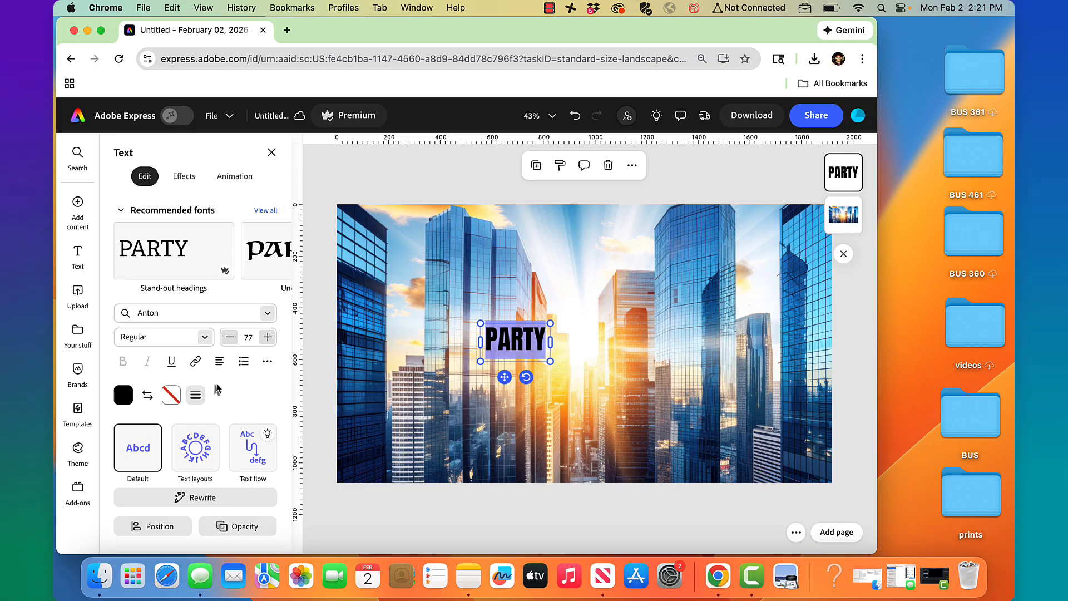
left_click_drag(550, 361, 687, 486)
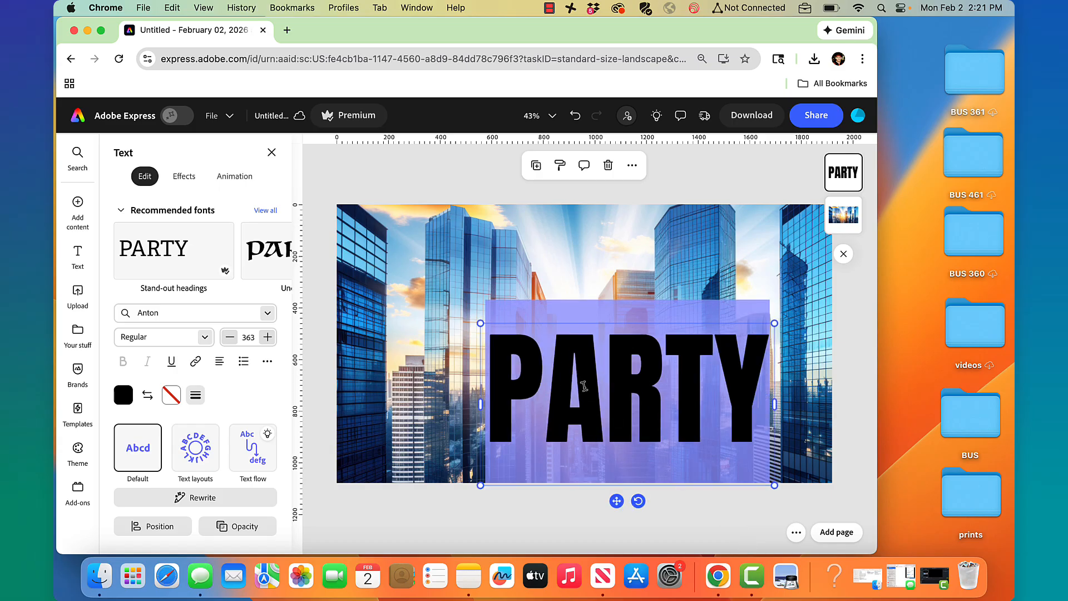
left_click_drag(616, 501, 574, 473)
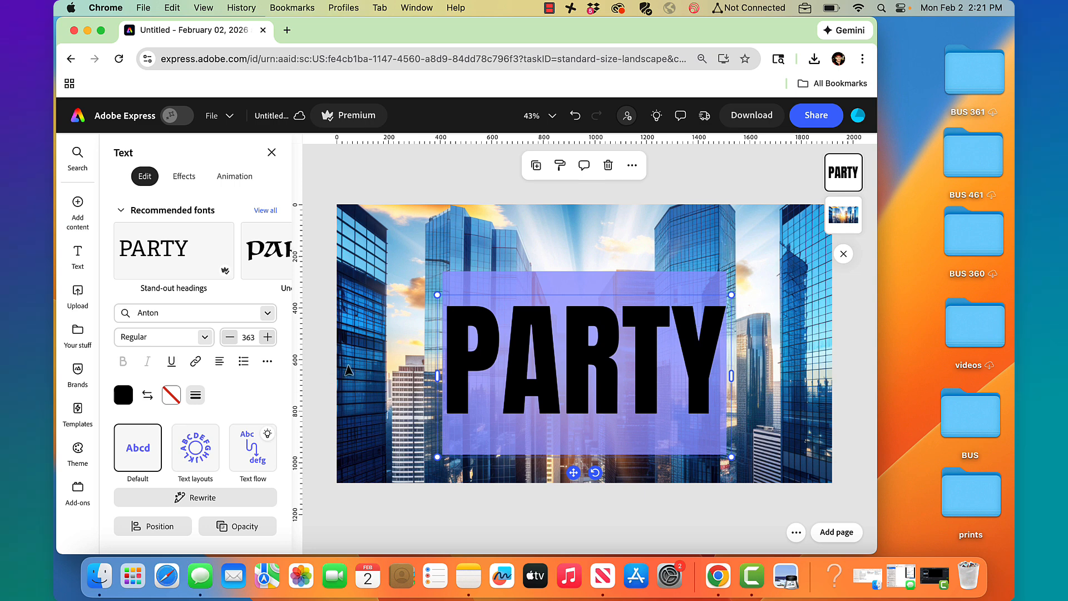
Give PARTY a white outline with thickness 27
left_click(172, 397)
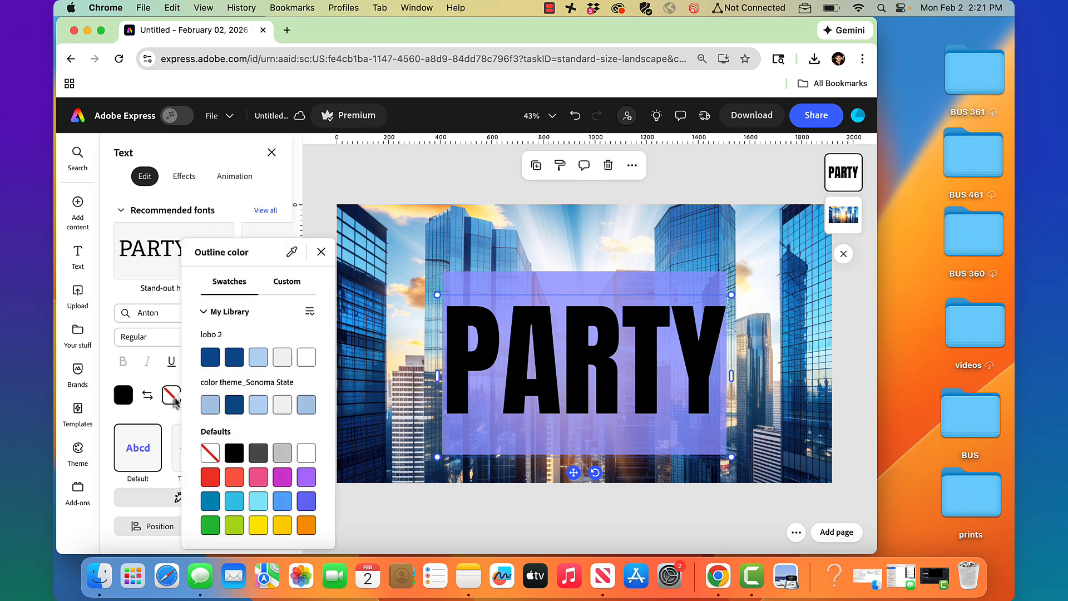
left_click(306, 453)
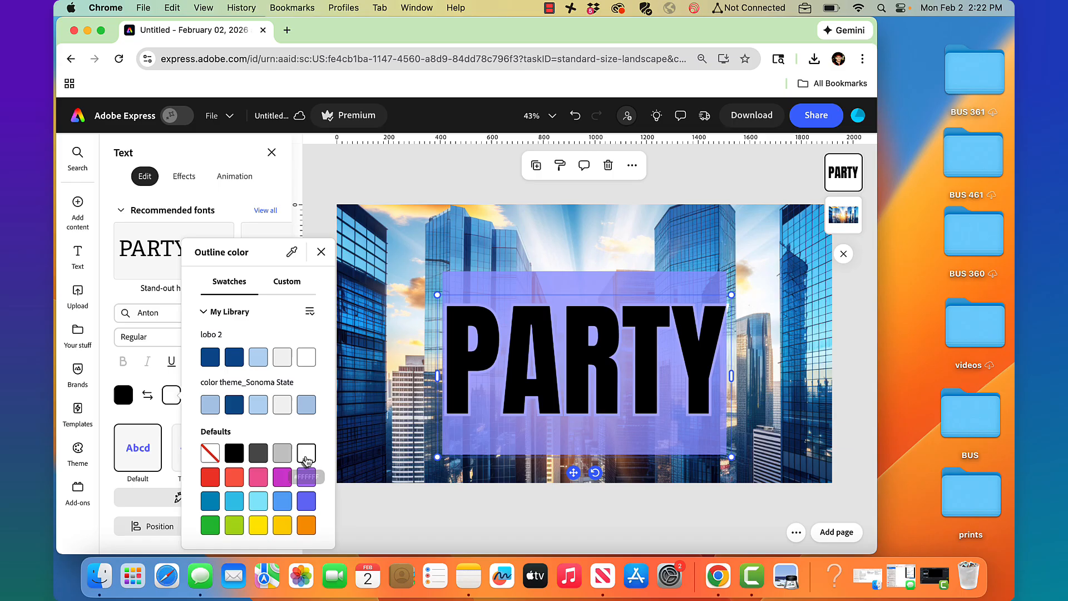
left_click(172, 420)
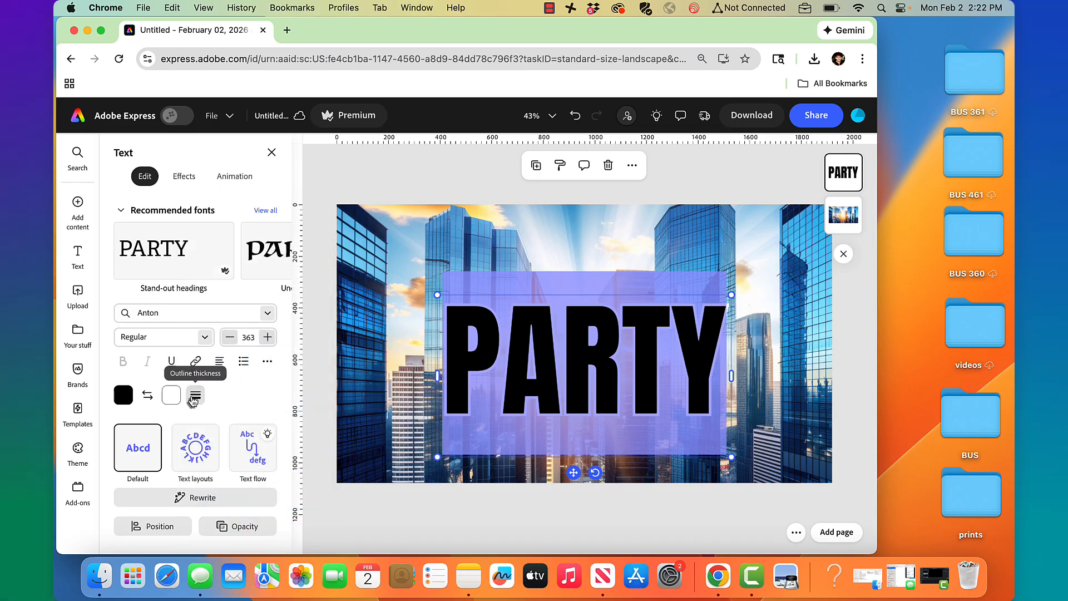
left_click(195, 395)
left_click_drag(136, 459, 147, 459)
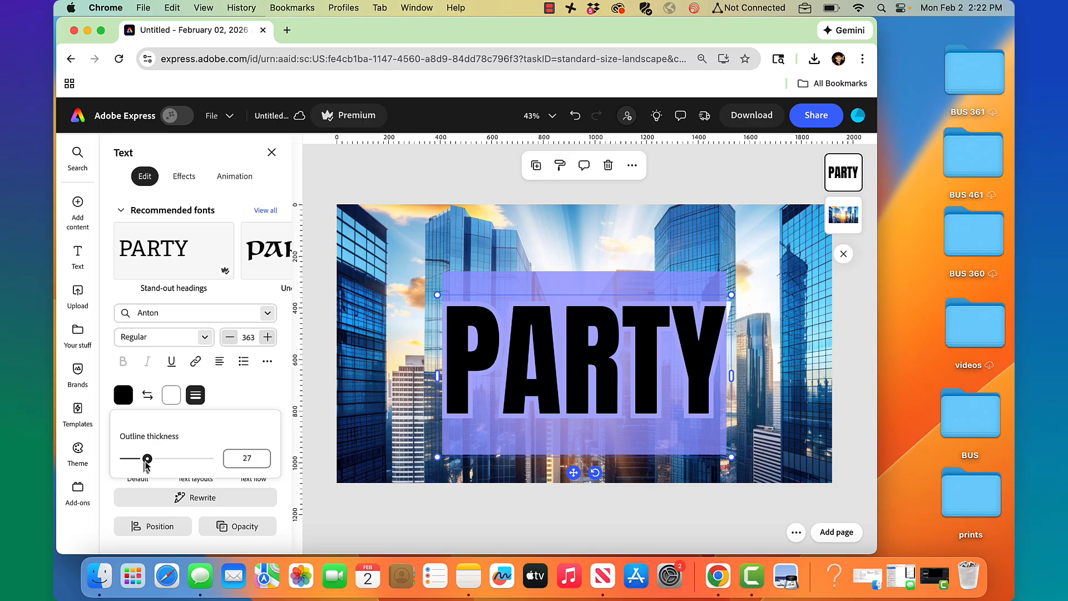
left_click(228, 389)
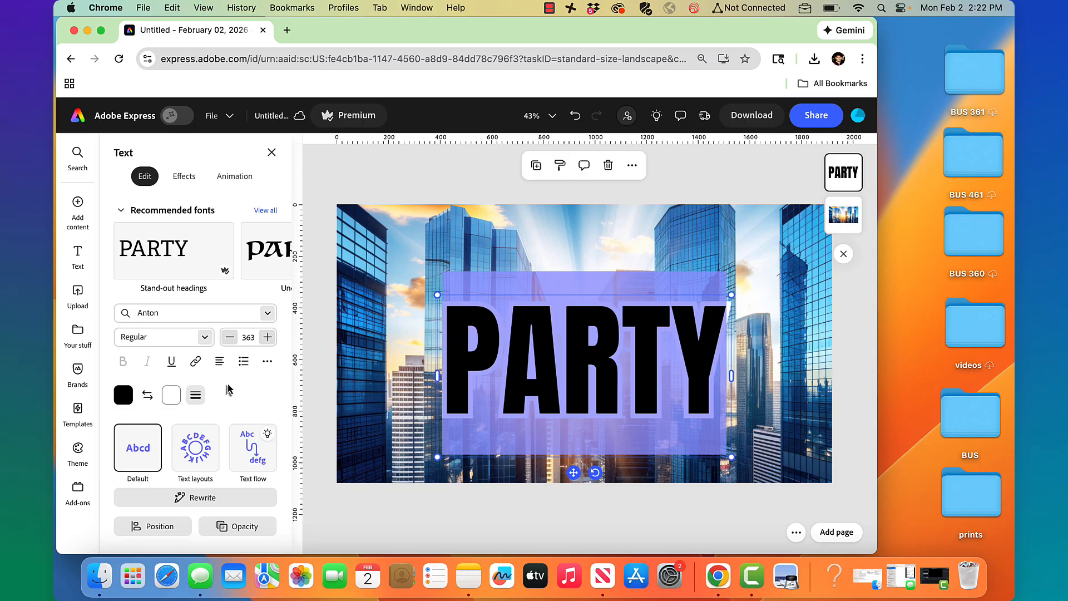
Adjust PARTY's letter spacing, trying 91 and then fine-tuning to 89
left_click(266, 362)
left_click_drag(217, 237, 222, 239)
left_click(594, 424)
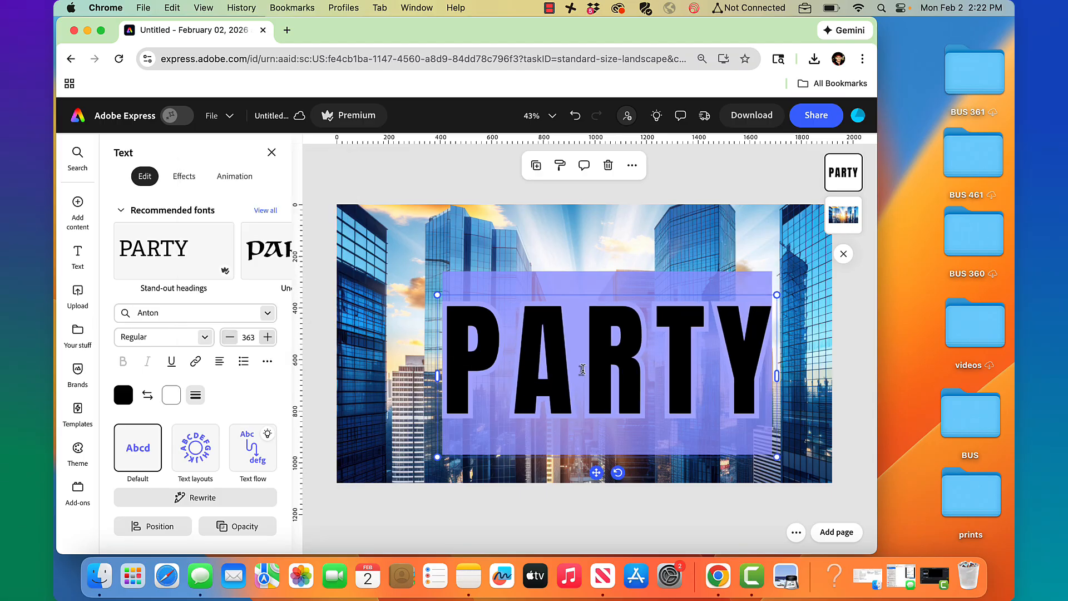
left_click(534, 361)
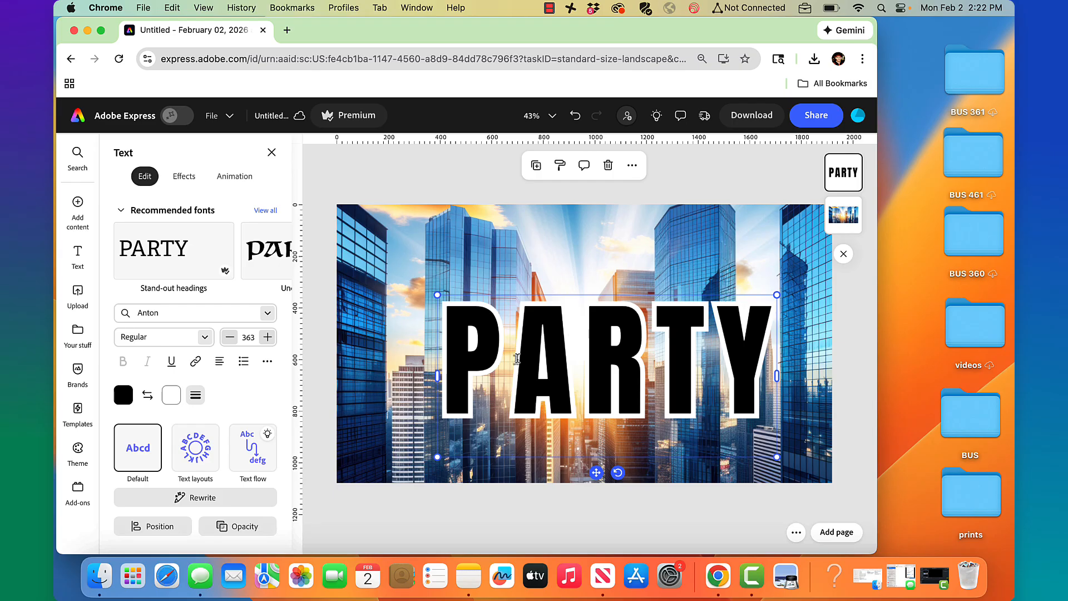
left_click(267, 362)
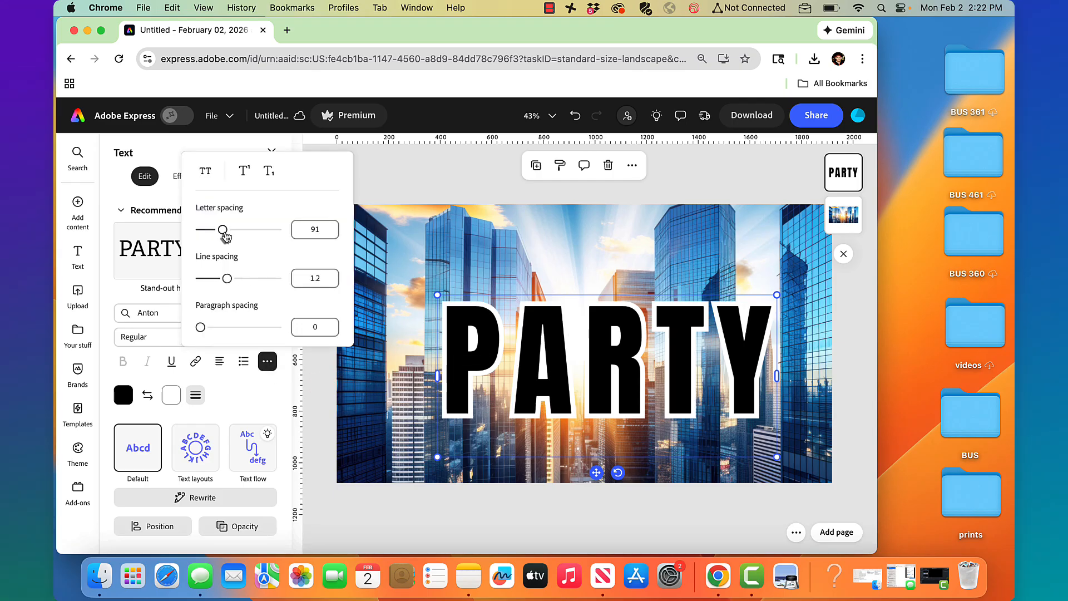
left_click_drag(224, 234, 222, 230)
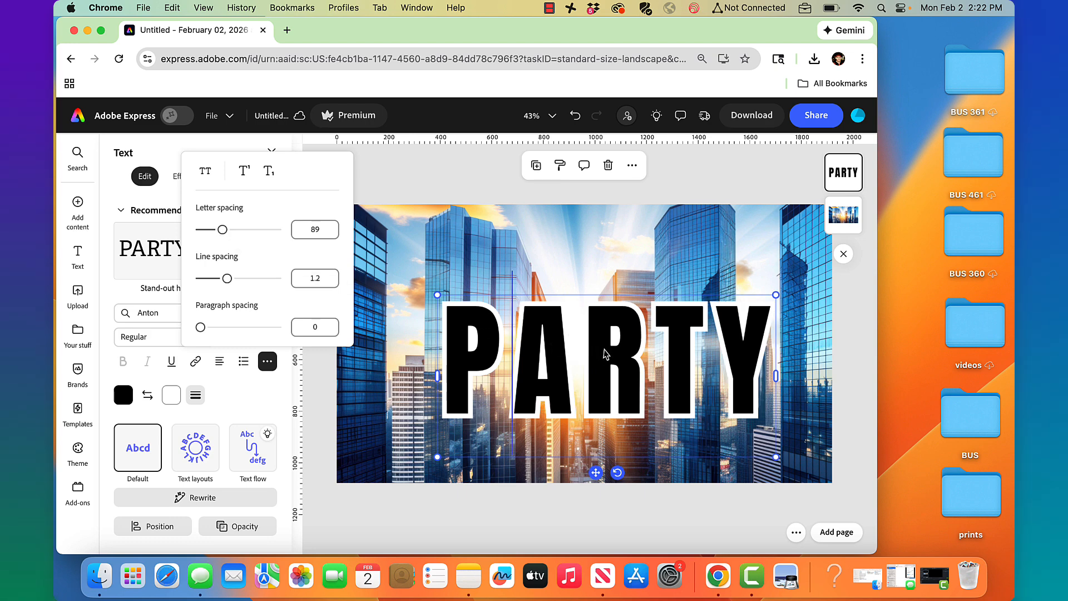
left_click(504, 350)
Fine-tune letter spacing for the letters ARTY and tighten the gap after P
left_click_drag(504, 351, 708, 369)
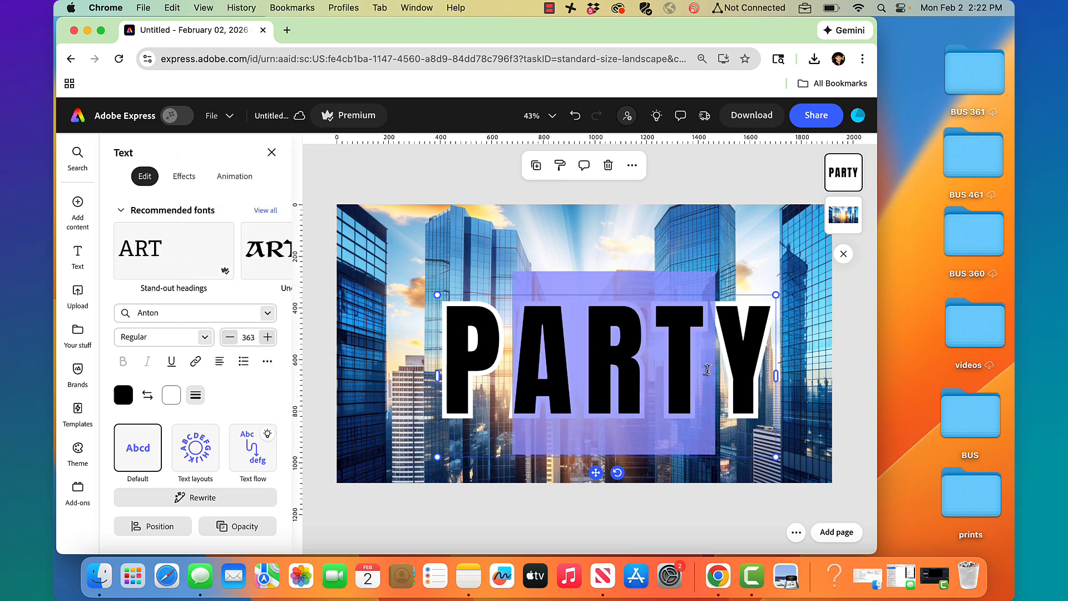
left_click_drag(513, 357, 774, 362)
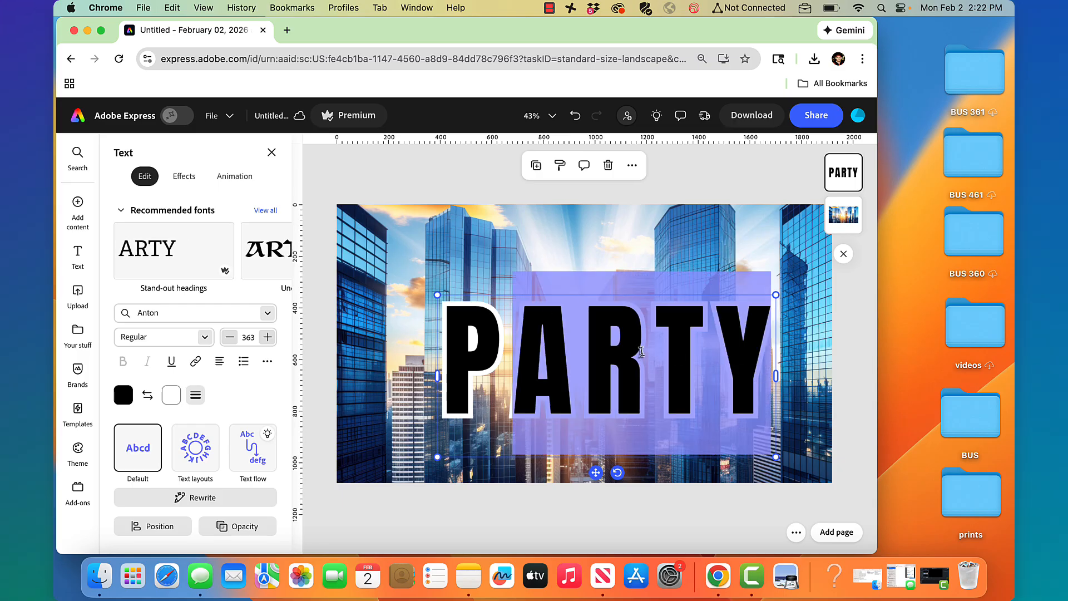
left_click(266, 363)
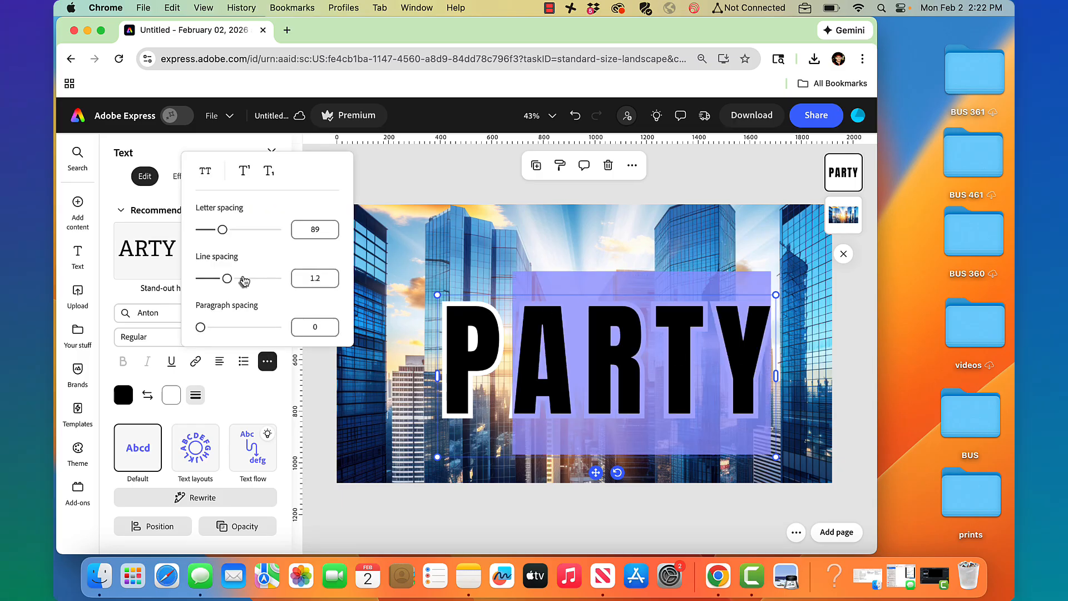
mouse_move(222, 230)
left_mouse_down()
mouse_move(212, 236)
mouse_move(222, 237)
left_mouse_up()
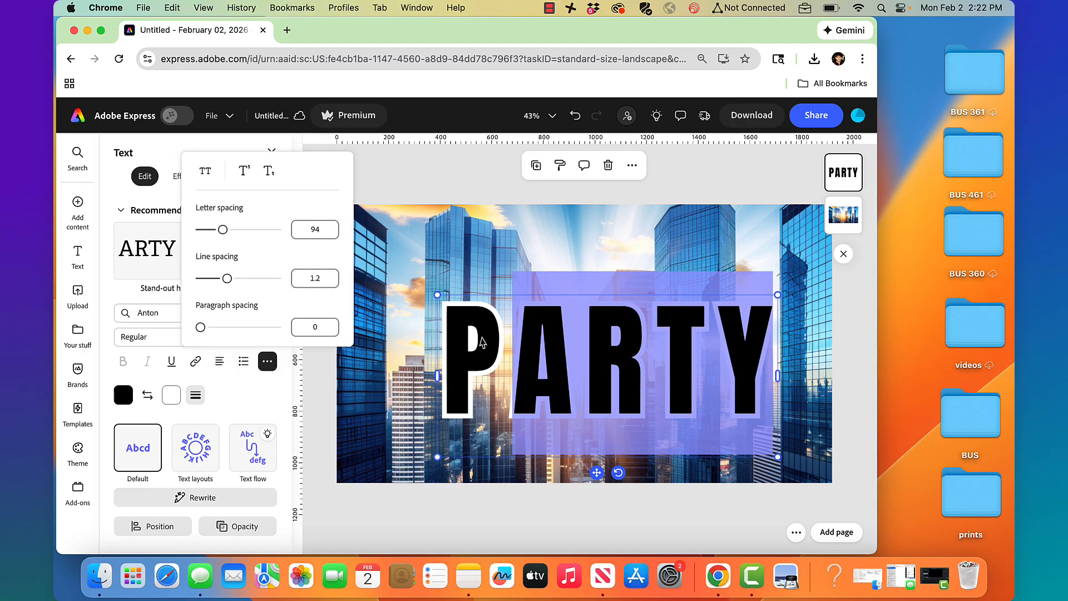
left_click(501, 367)
left_click_drag(501, 367, 437, 350)
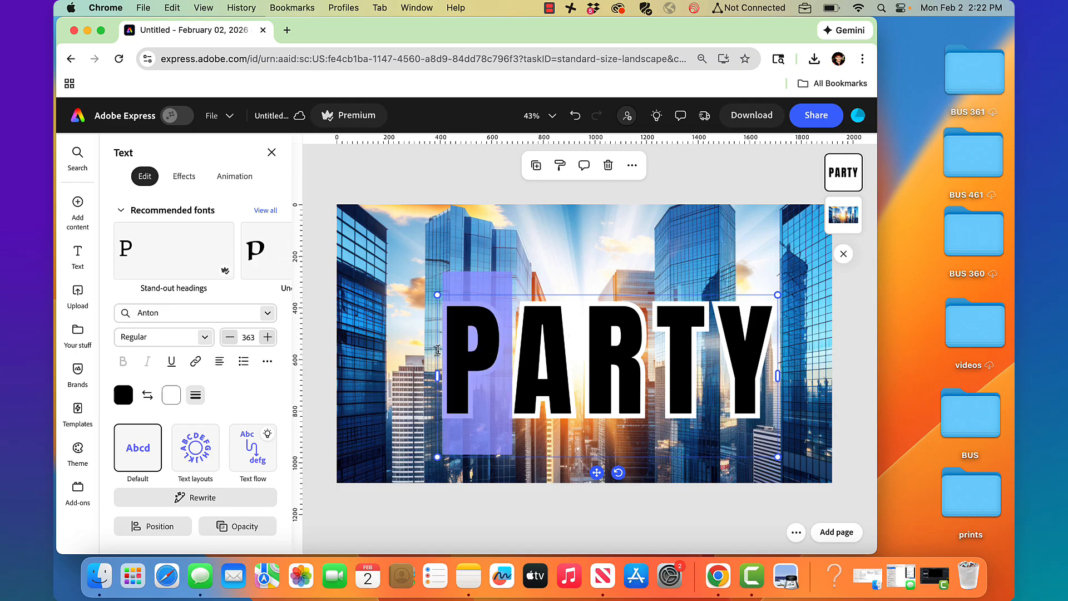
left_click(267, 362)
mouse_move(225, 234)
left_mouse_down()
mouse_move(235, 234)
mouse_move(215, 240)
left_mouse_up()
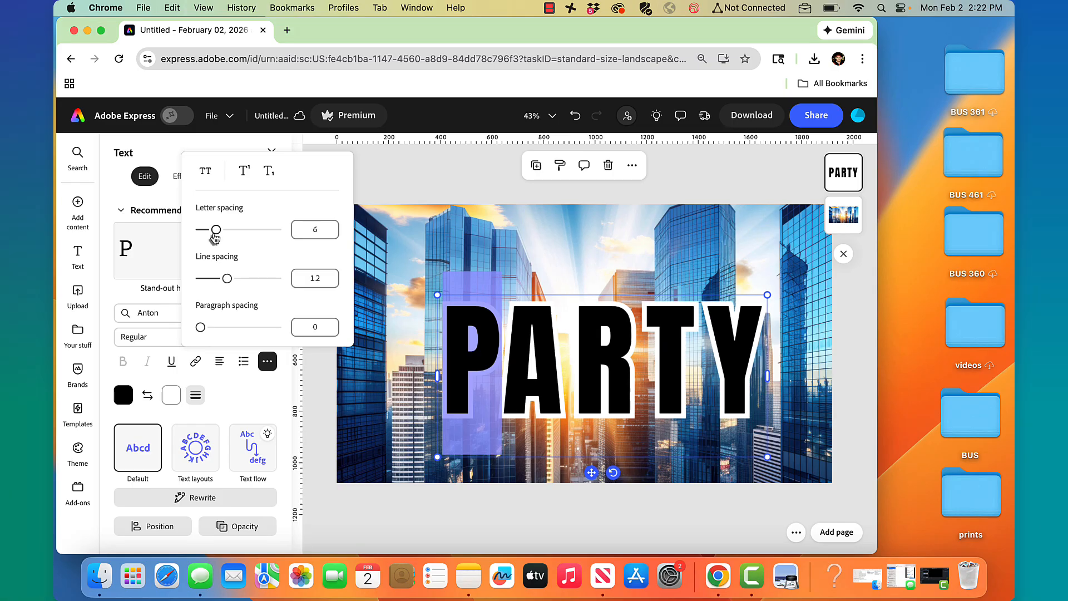
left_click(393, 177)
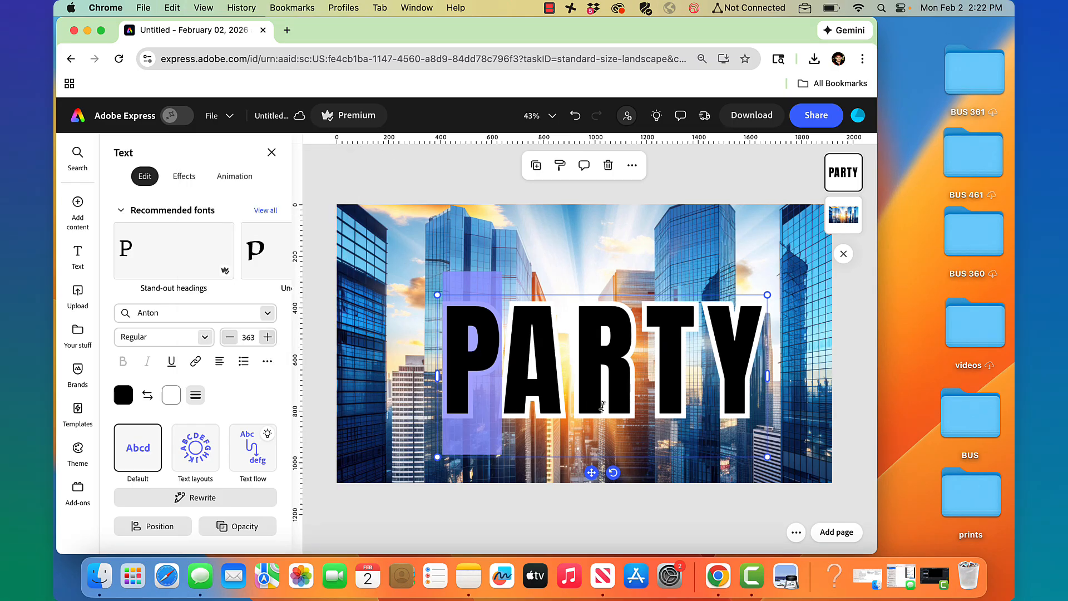
Move PARTY up and left so it sits centred on the photo
left_click(536, 166)
key("super+z")
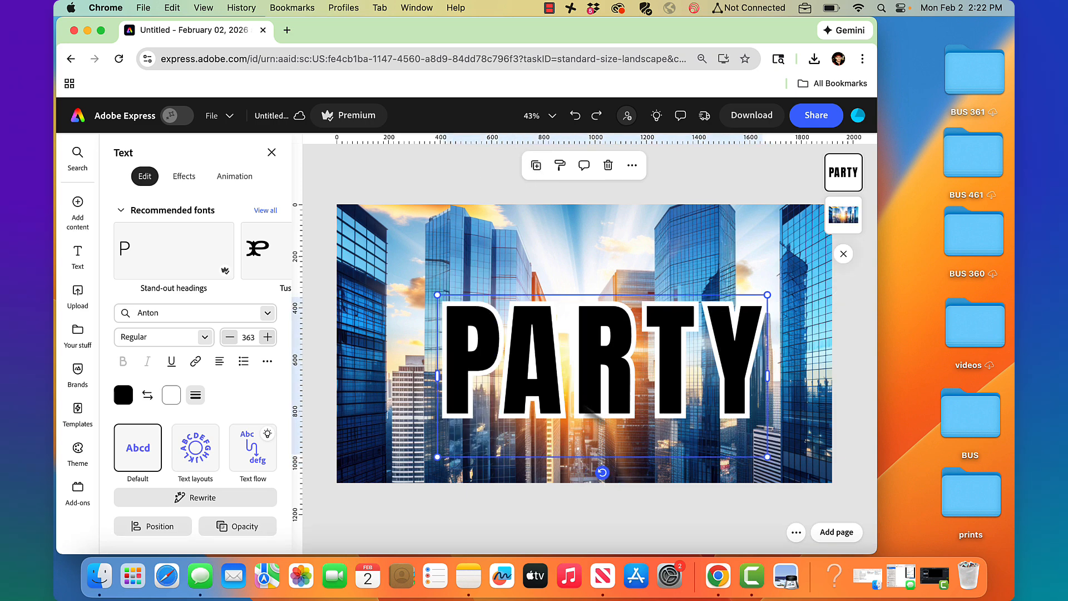
mouse_move(584, 403)
left_mouse_down()
mouse_move(559, 388)
mouse_move(567, 411)
left_mouse_up()
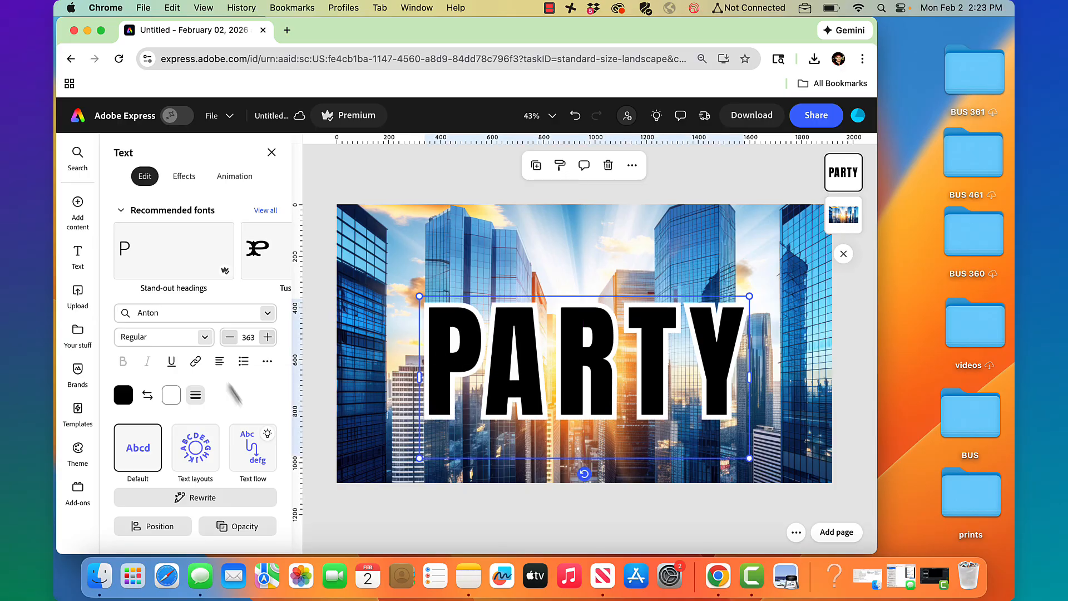
Apply the generated Disco ball text effect to PARTY from the full effects list
left_click(184, 177)
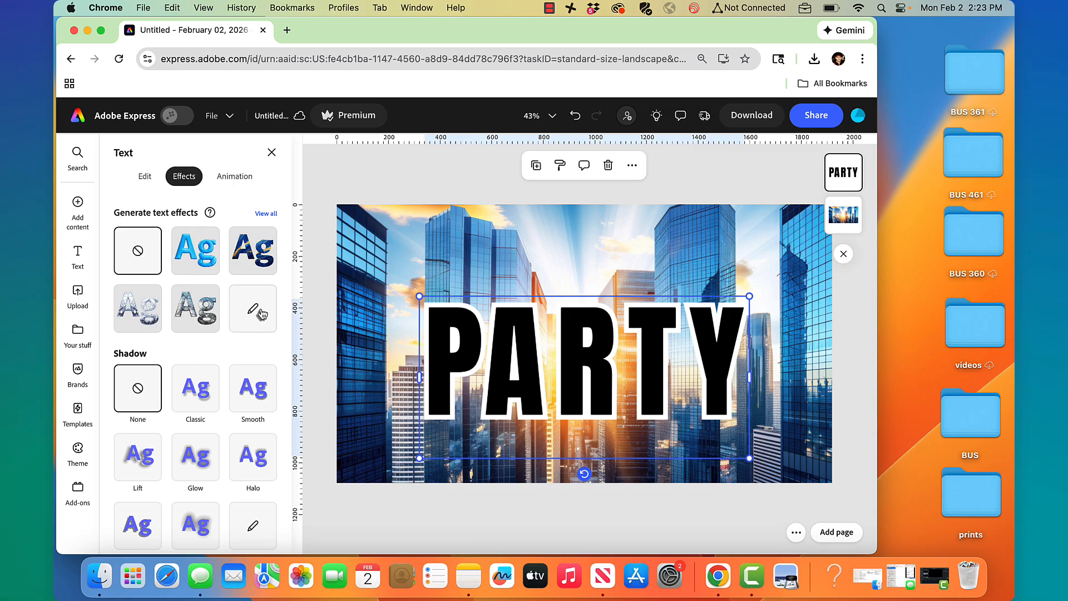
left_click(266, 216)
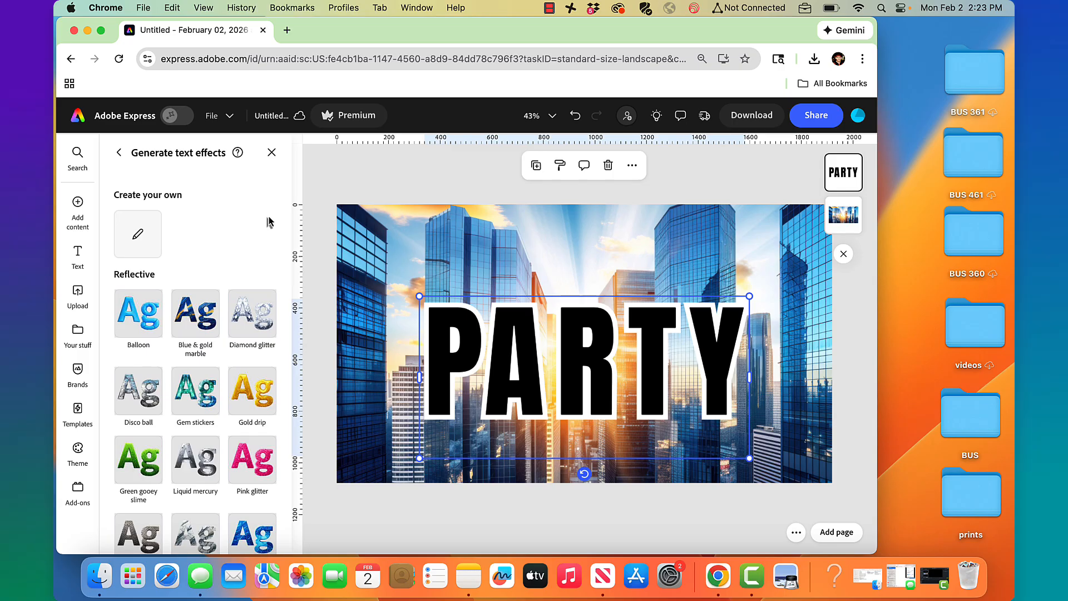
scroll(236, 262, "down", 4)
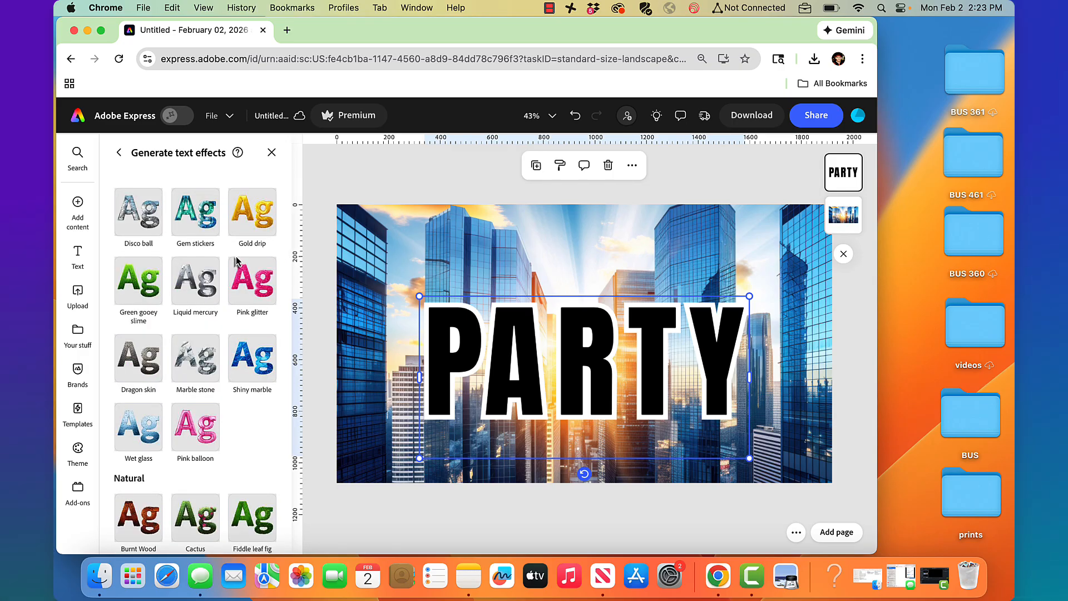
left_click(138, 221)
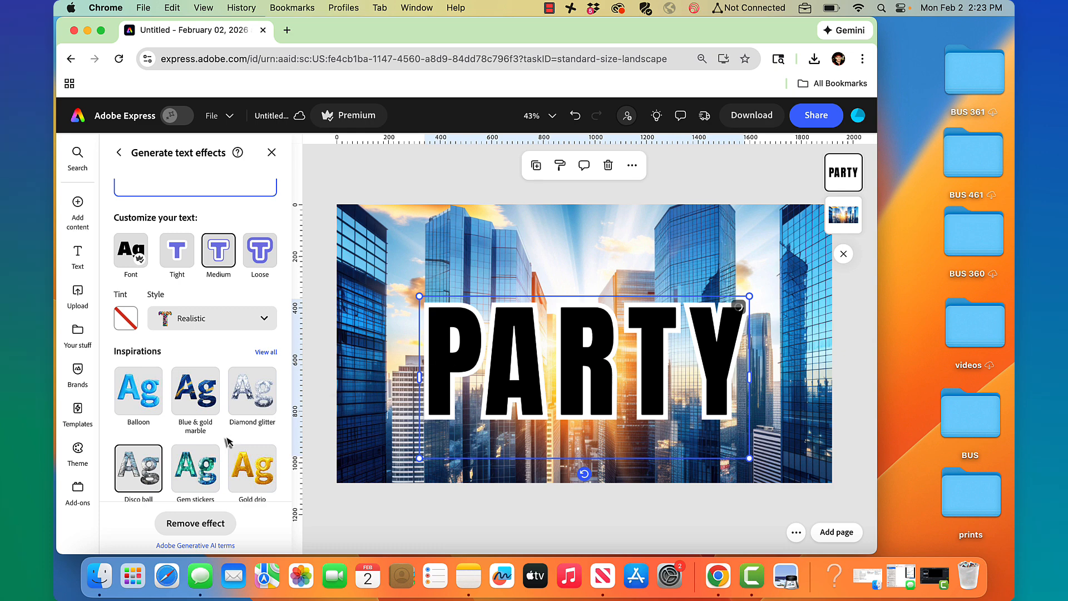
scroll(227, 443, "down", 2)
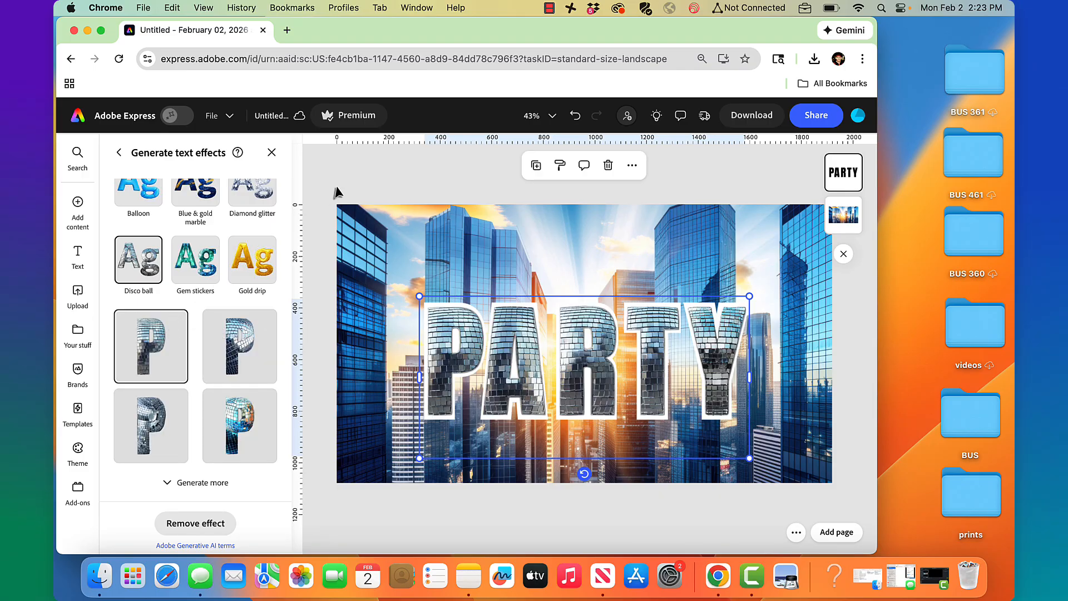
left_click(118, 153)
left_click(117, 154)
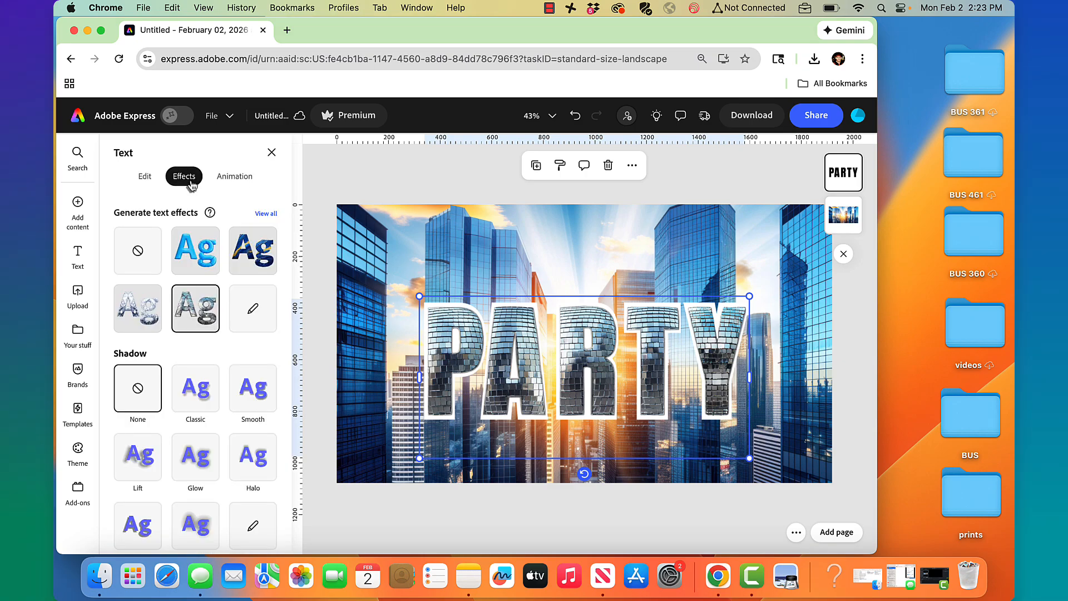
Reorder the layers so the cityscape photo sits above the PARTY text
left_click(142, 176)
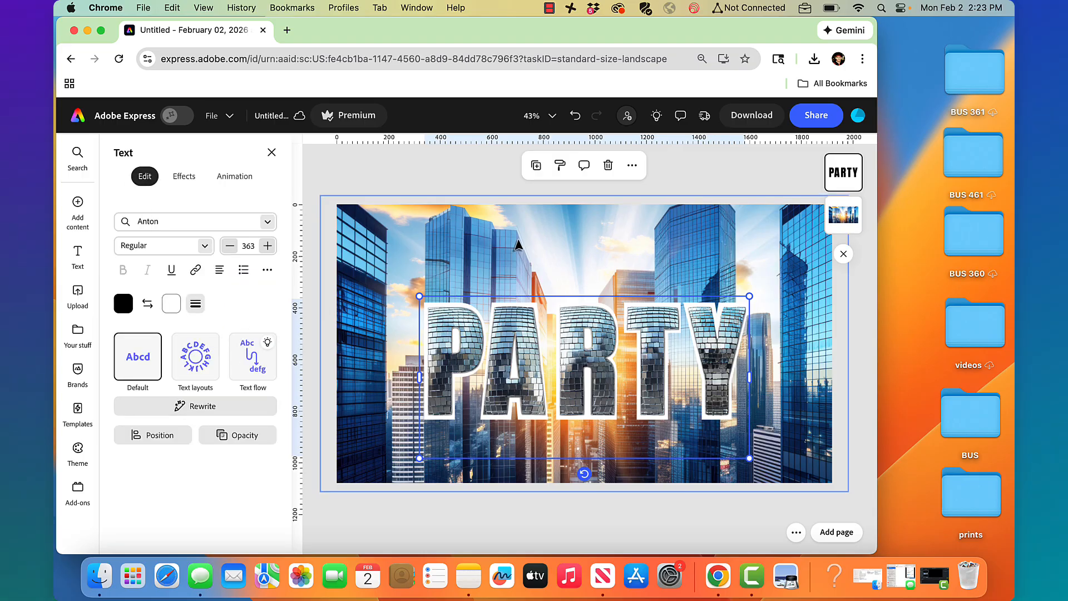
left_click(843, 221)
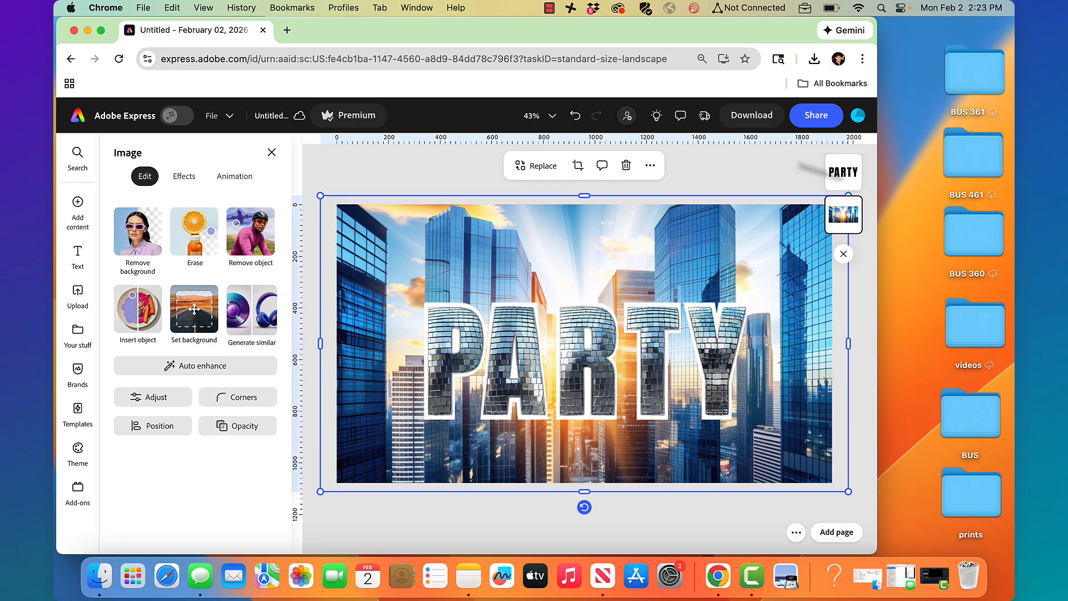
left_click(846, 174)
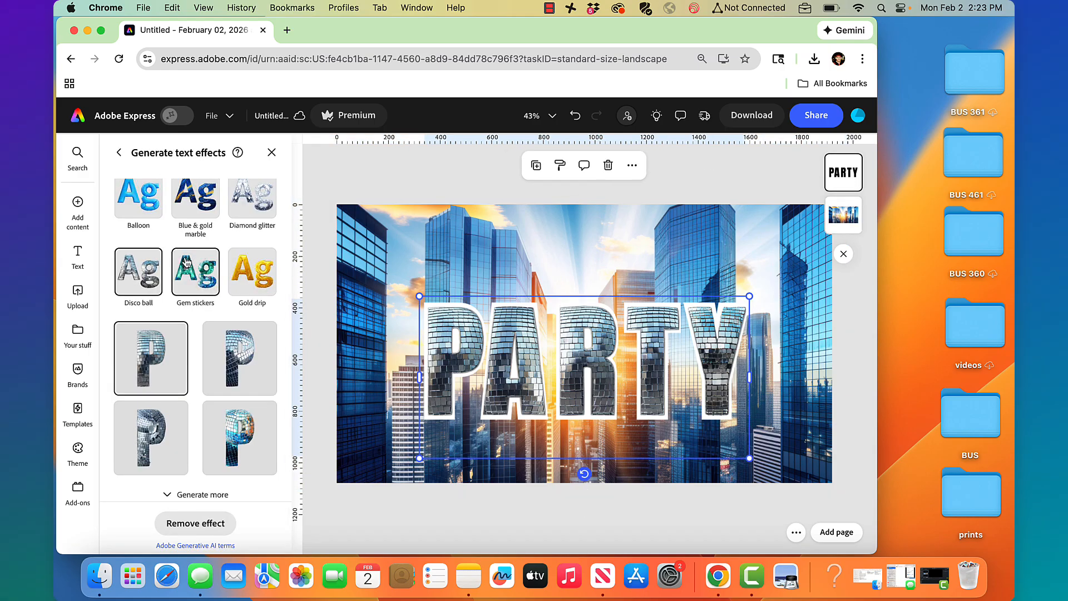
scroll(186, 263, "up", 5)
scroll(185, 263, "up", 2)
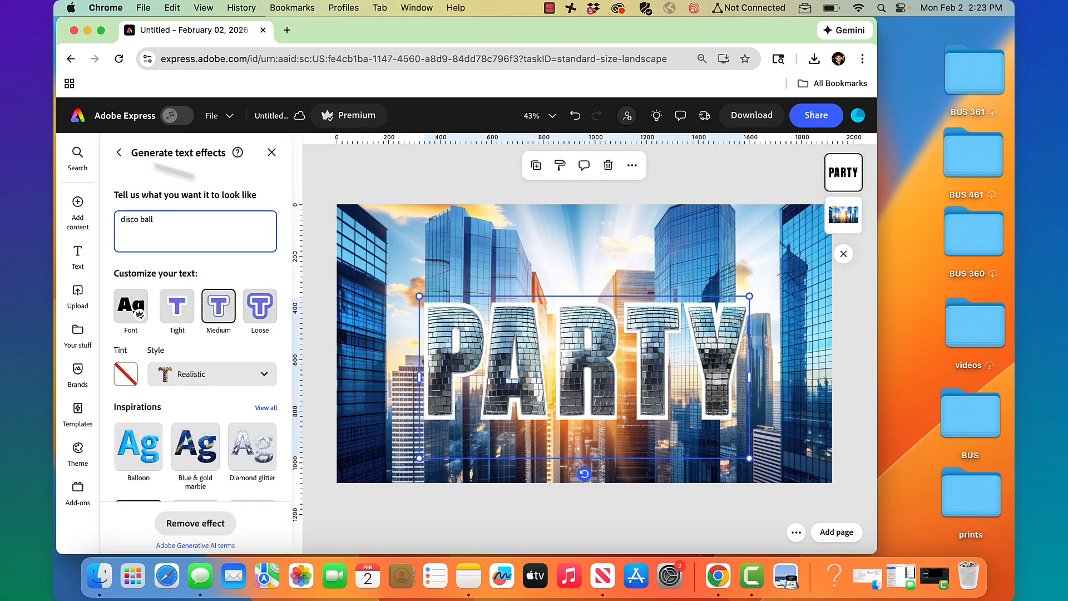
left_click(118, 155)
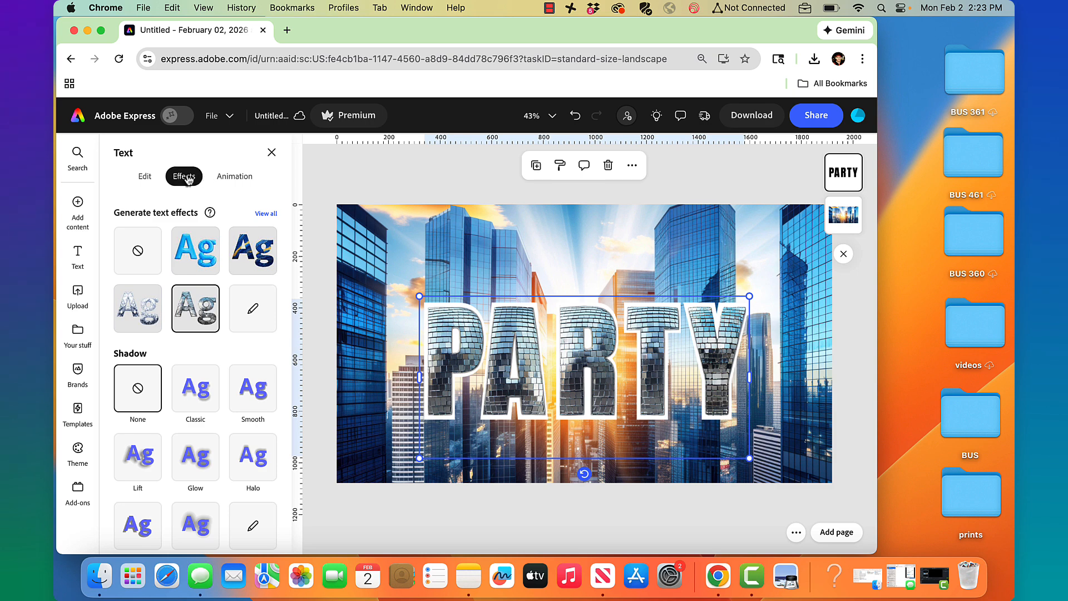
scroll(187, 356, "down", 3)
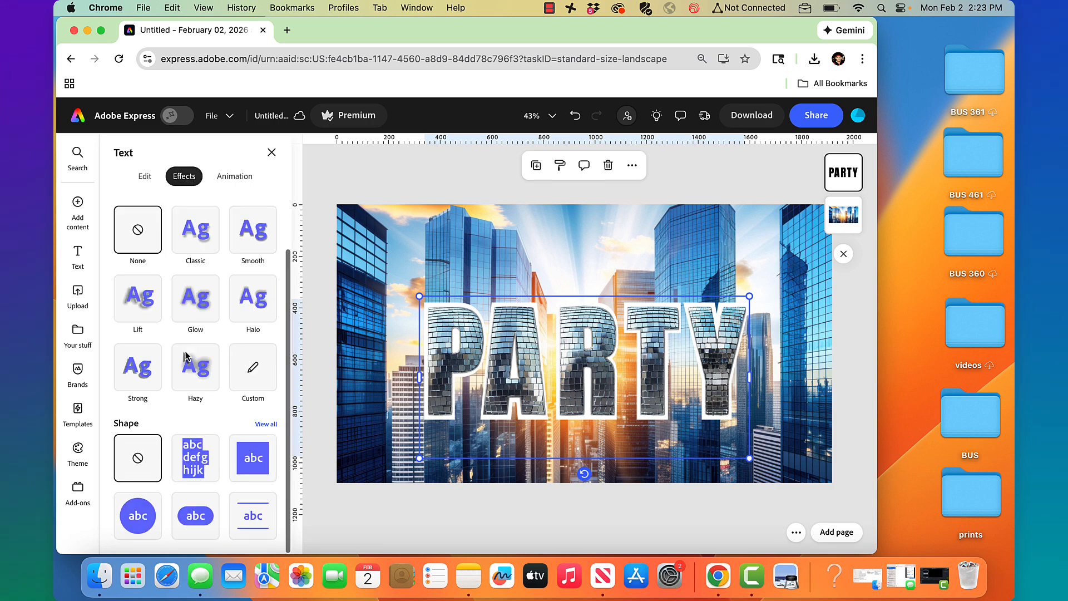
scroll(187, 356, "up", 3)
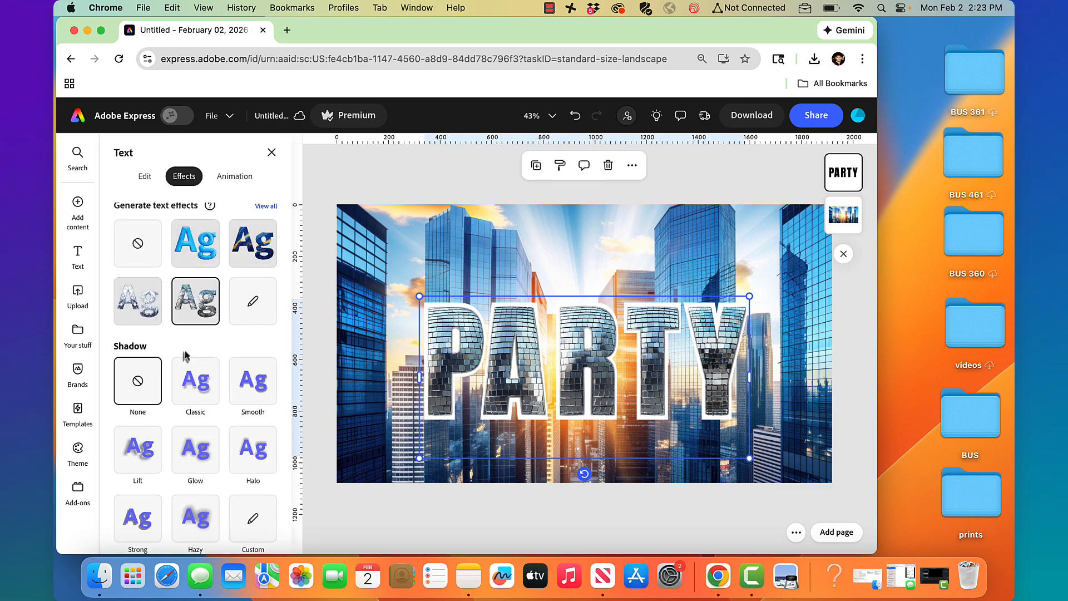
left_click(146, 177)
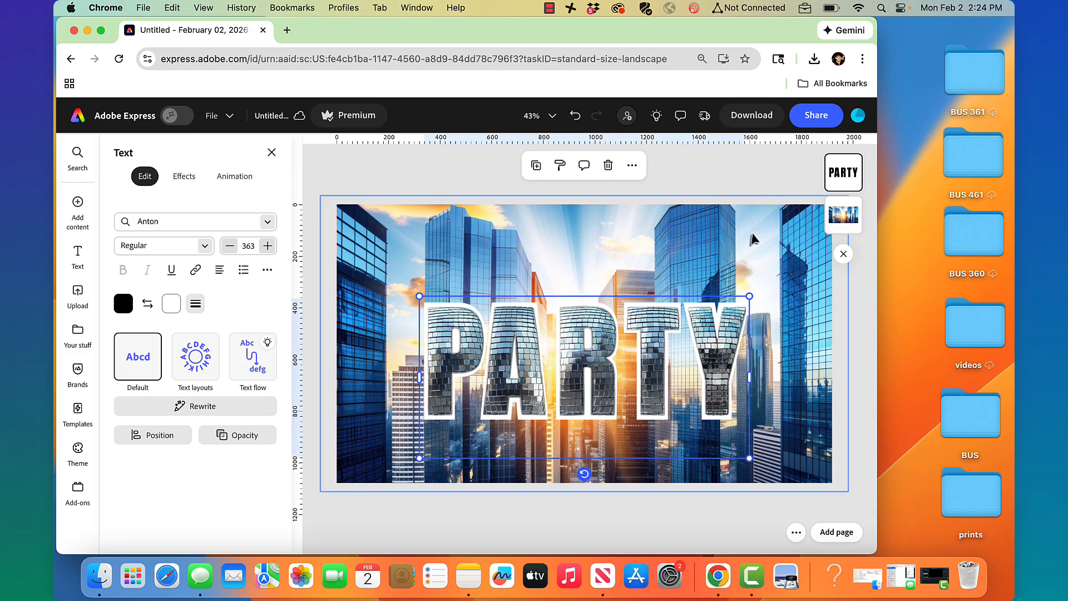
left_click_drag(844, 207, 844, 172)
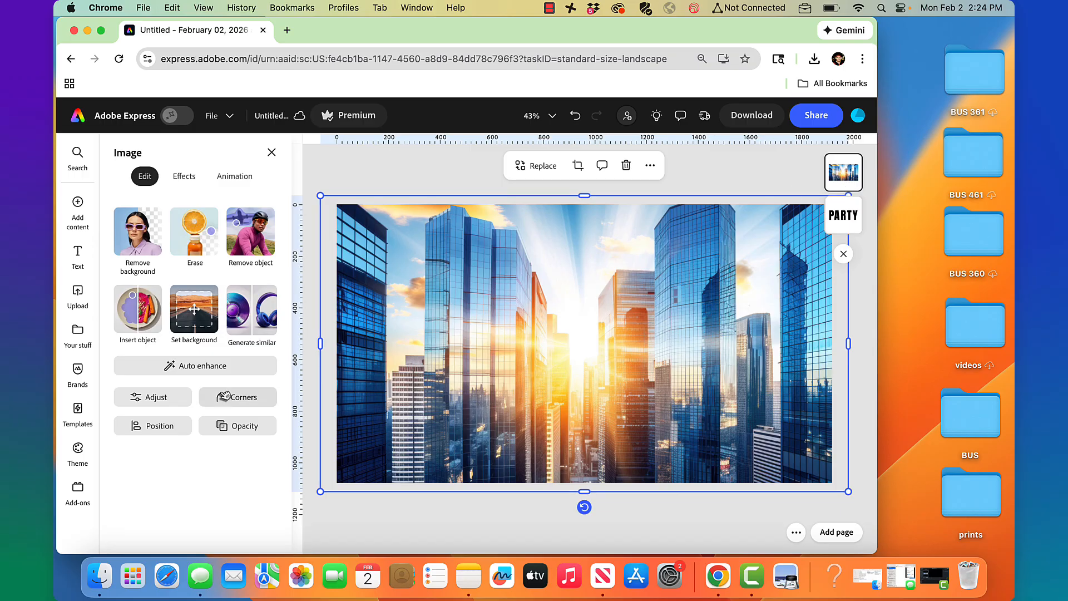
Set the cityscape photo's blend mode to Screen
left_click(247, 429)
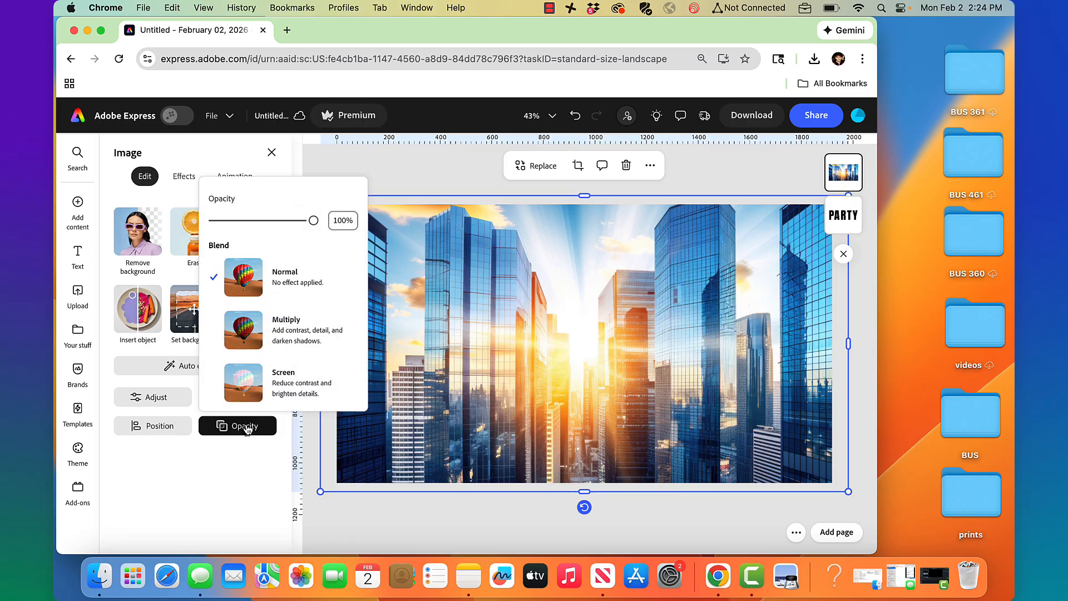
left_click(265, 392)
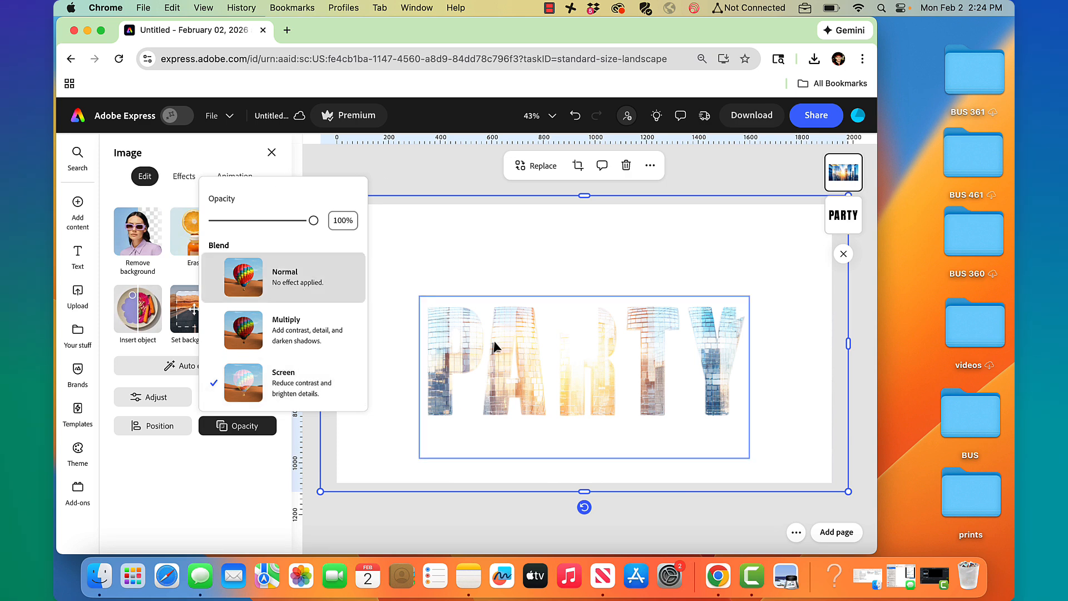
left_click(844, 183)
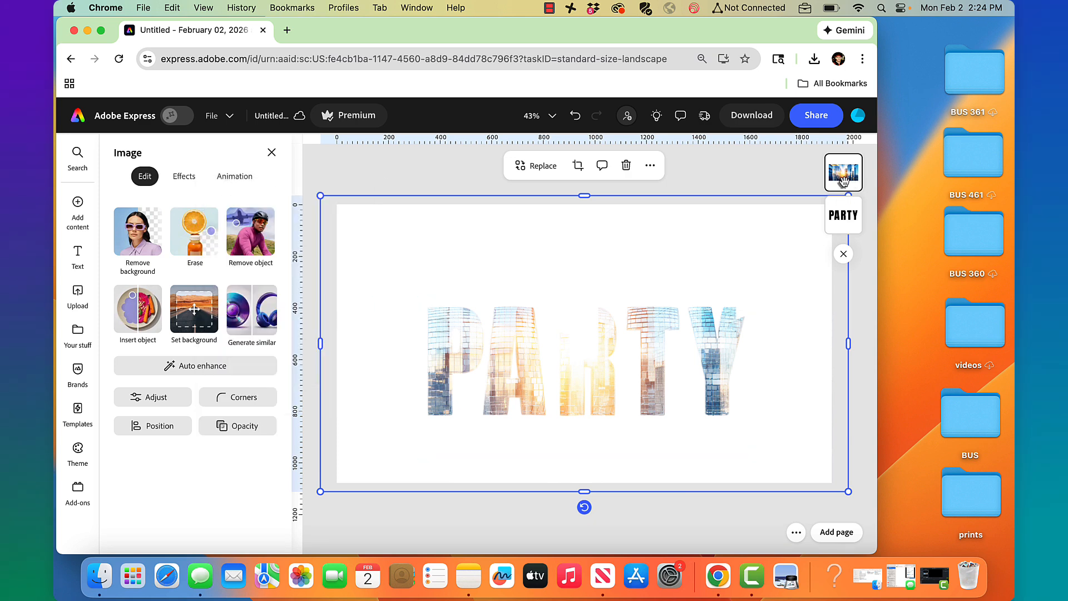
Move PARTY back above the photo and return the photo to Normal blend
left_click(850, 218)
left_click_drag(850, 217, 844, 170)
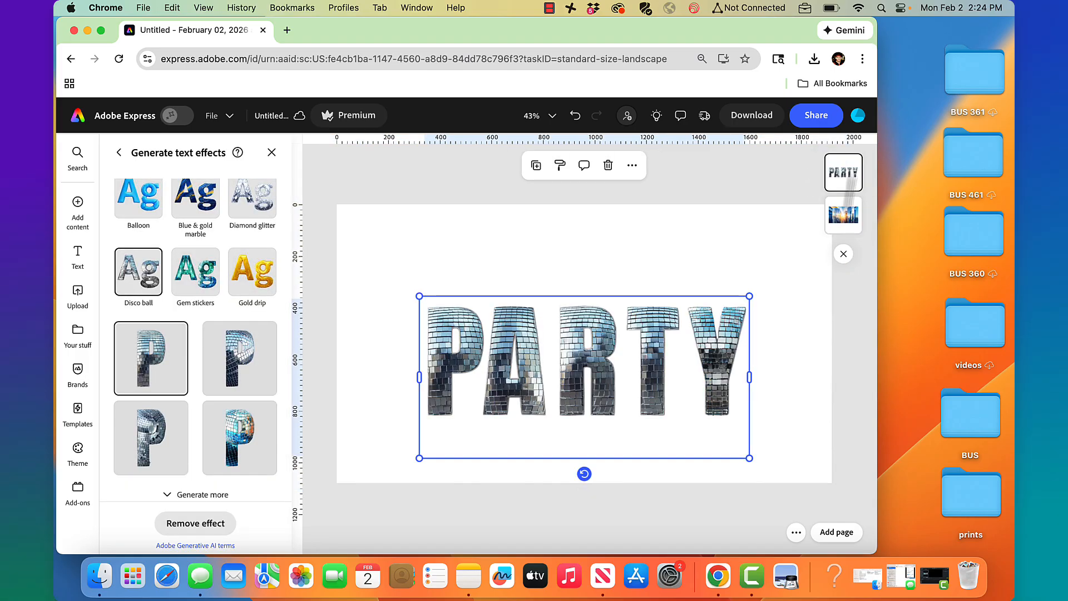
left_click(847, 225)
left_click(240, 424)
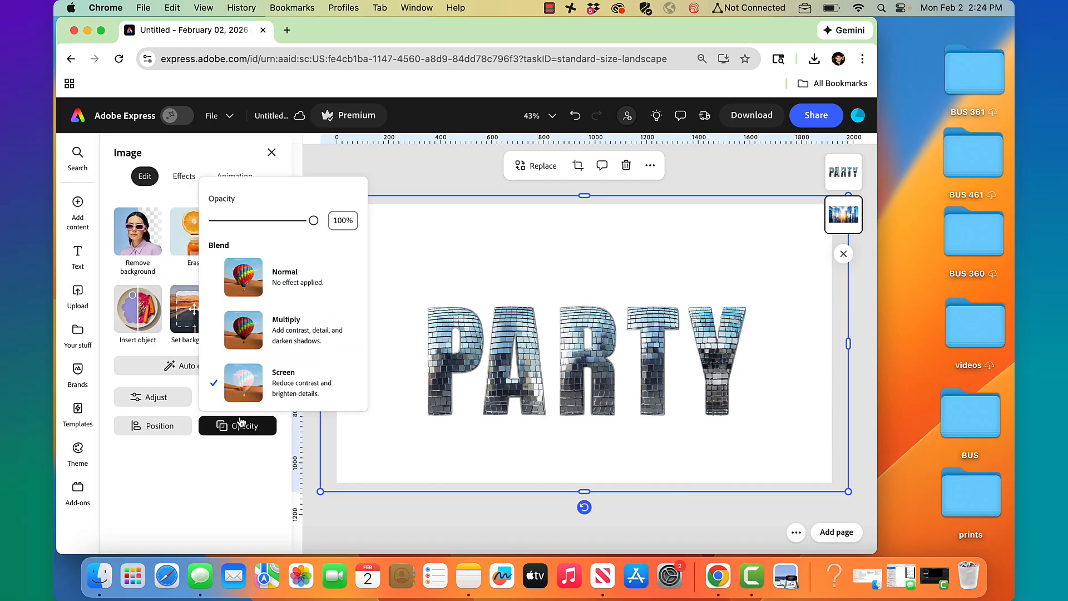
left_click(259, 274)
Regenerate PARTY's effect using the prompt 'disco ball black and white high contrast'
left_click(402, 160)
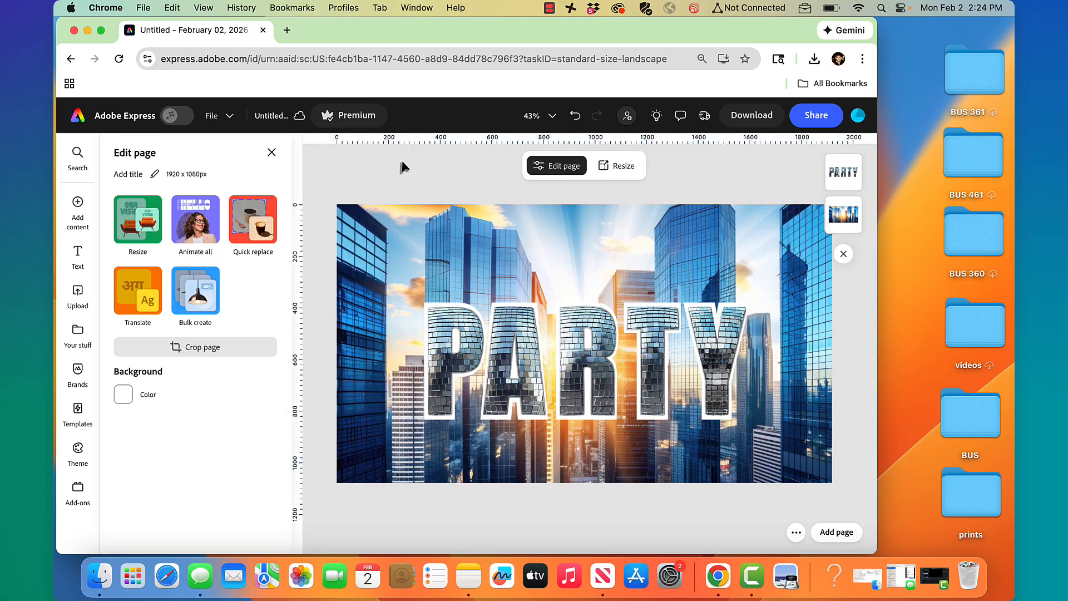
left_click(487, 343)
double_click(188, 217)
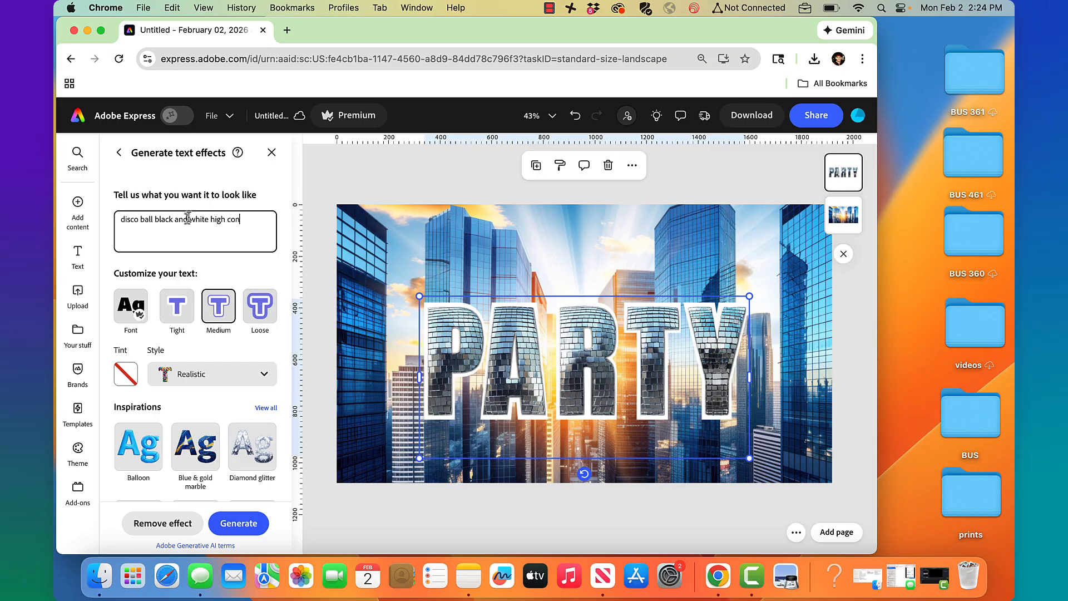
type("tras")
key("Return")
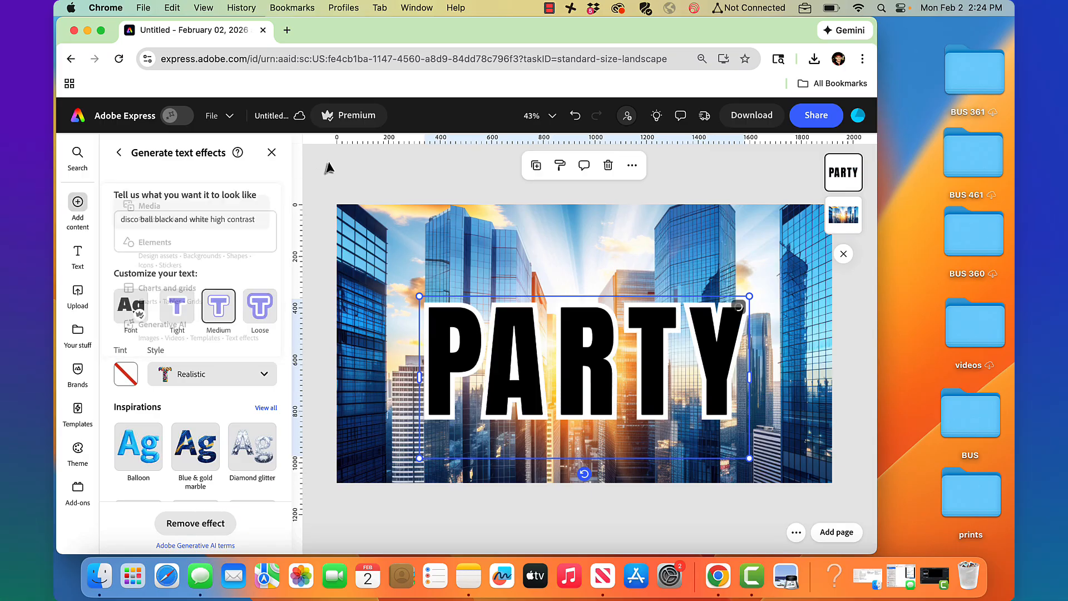
scroll(221, 374, "down", 5)
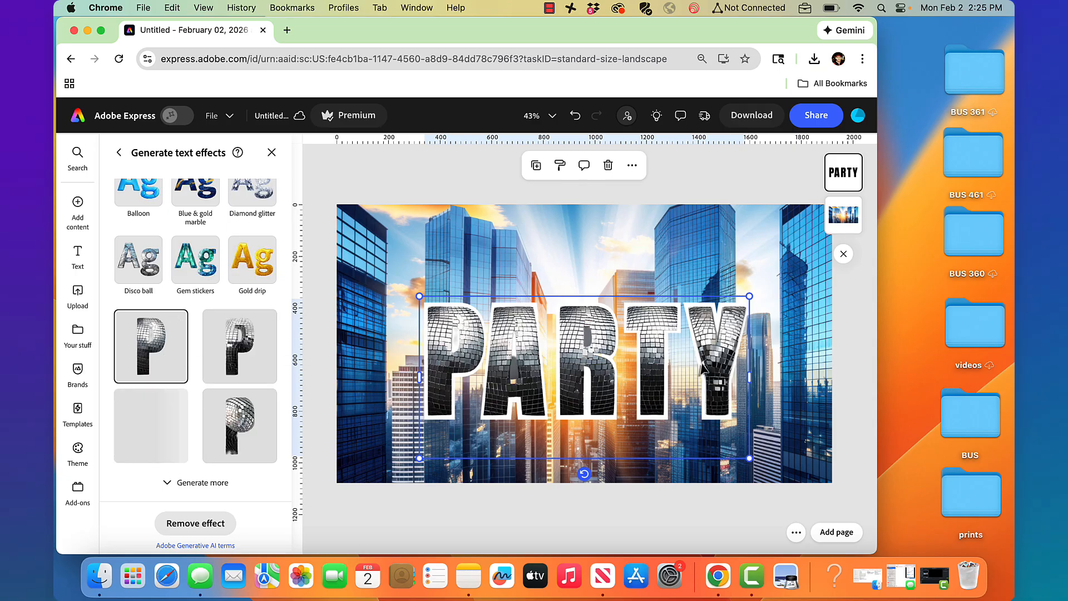
Move the cityscape photo above PARTY and set its blend mode to Screen
left_click_drag(848, 221, 849, 177)
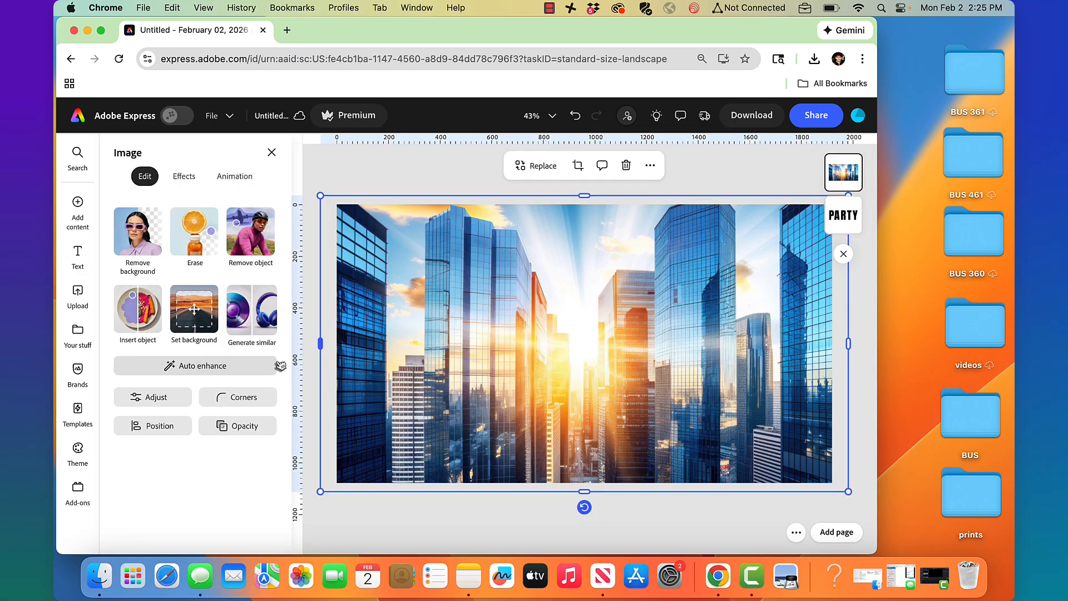
left_click(239, 428)
left_click(263, 389)
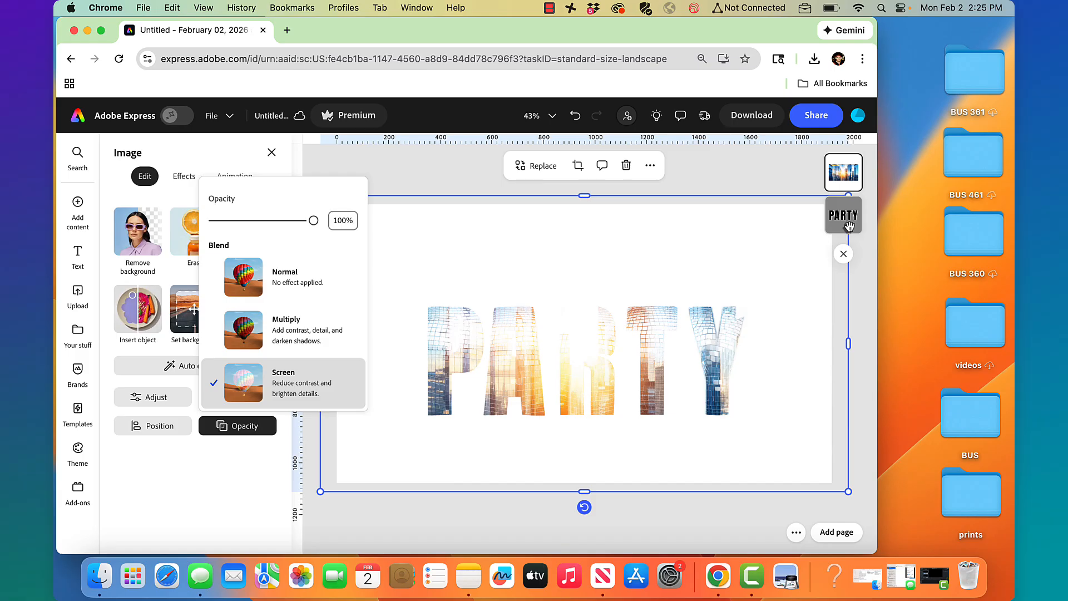
left_click(764, 167)
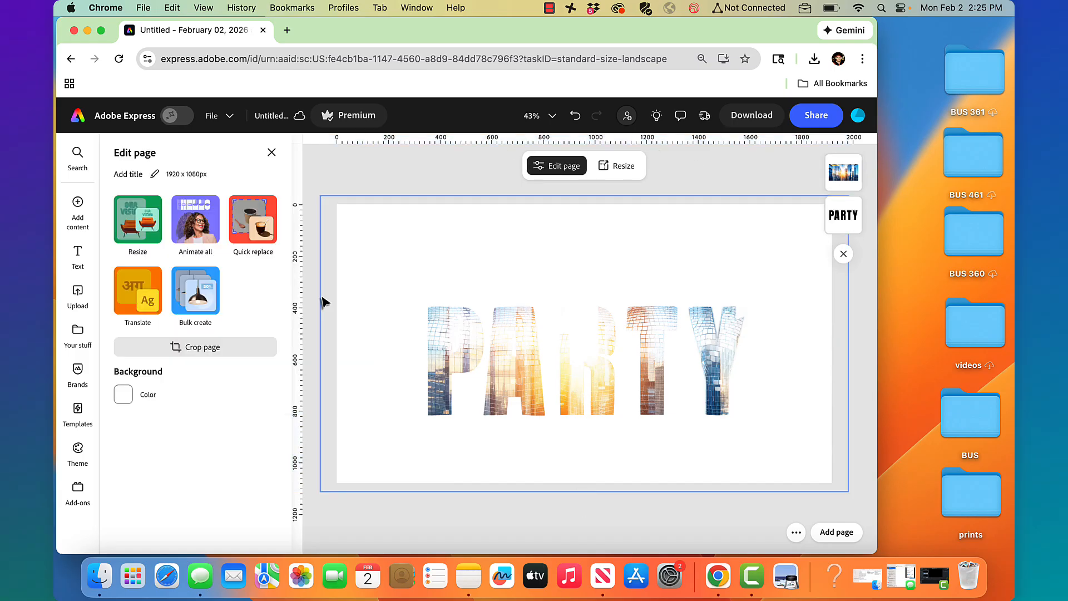
left_click(118, 401)
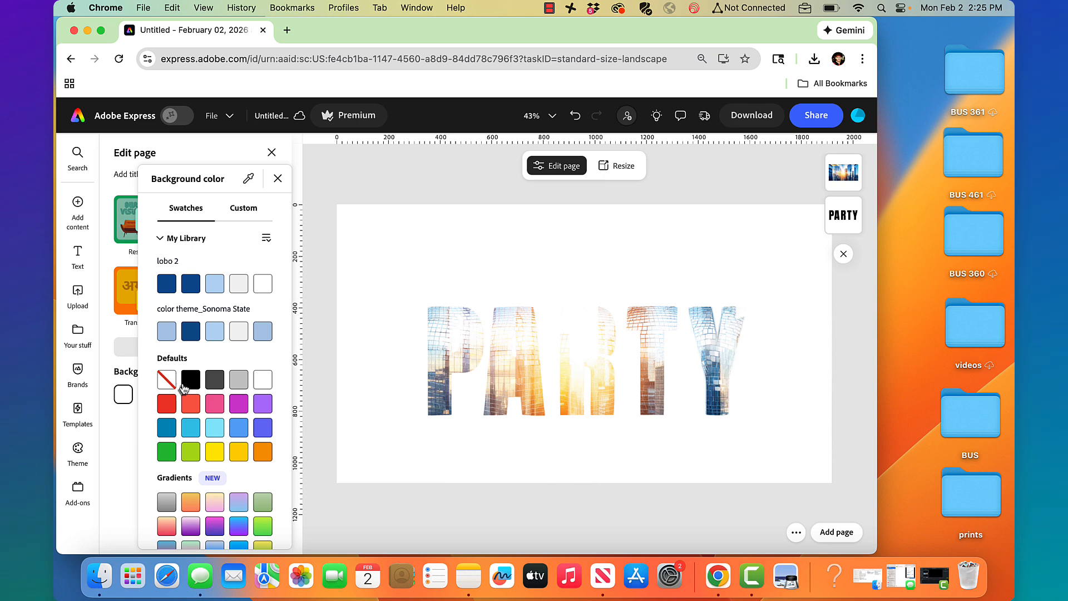
Try no fill and white page backgrounds, then set the page background to black (#000000)
left_click(192, 382)
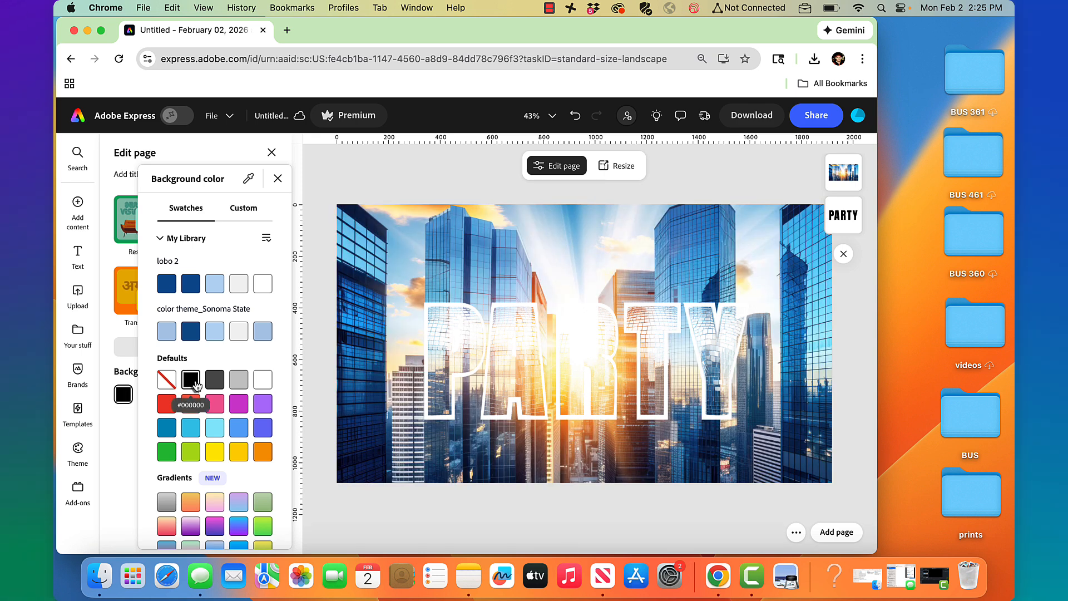
left_click(175, 384)
left_click(263, 380)
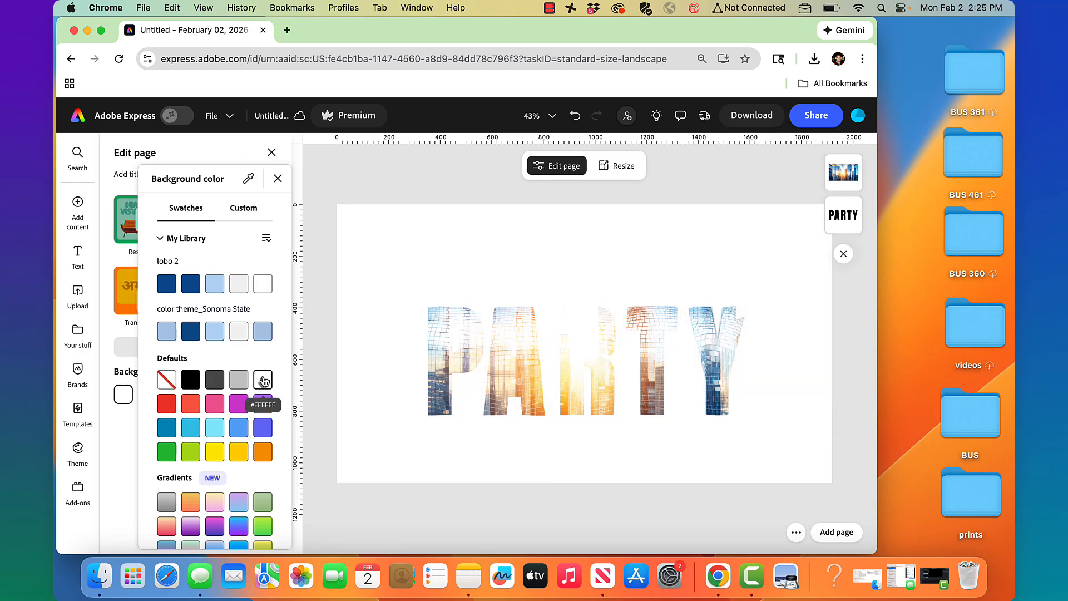
left_click(184, 387)
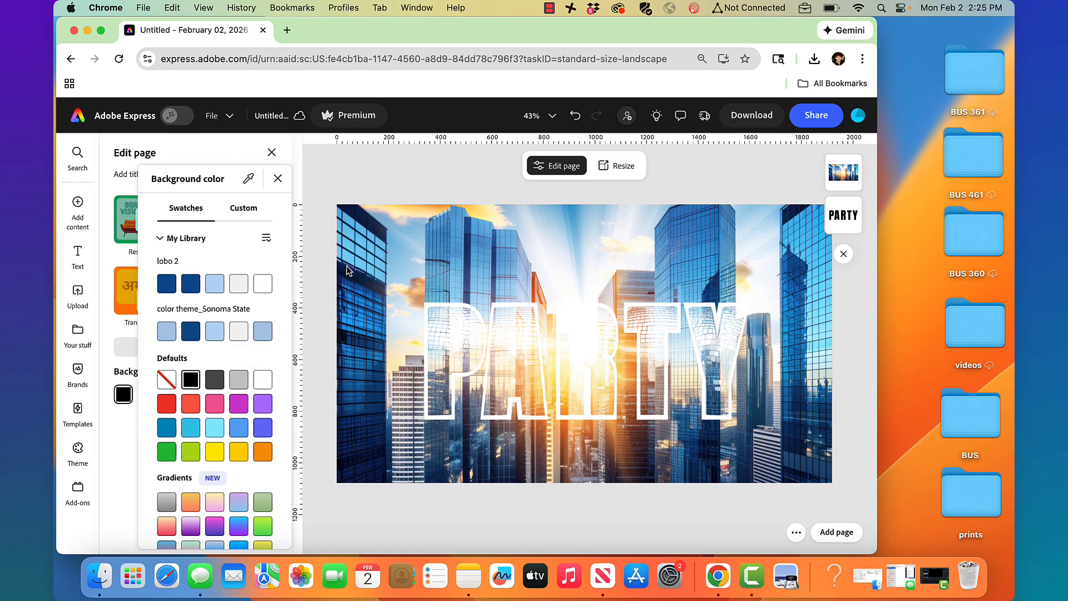